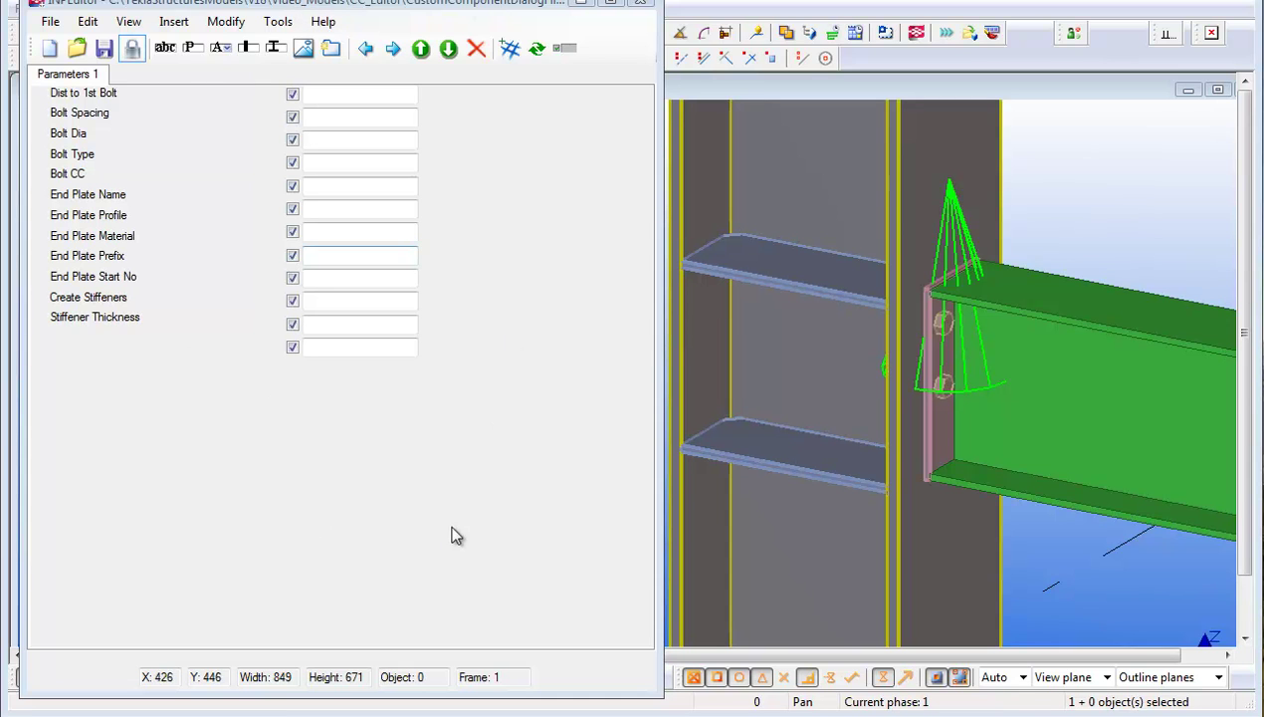
# Step: Shift all parameter labels and fields down to the lower part of the Parameters 1 tab
pyautogui.moveTo(478, 428); pyautogui.dragTo(98, 376)
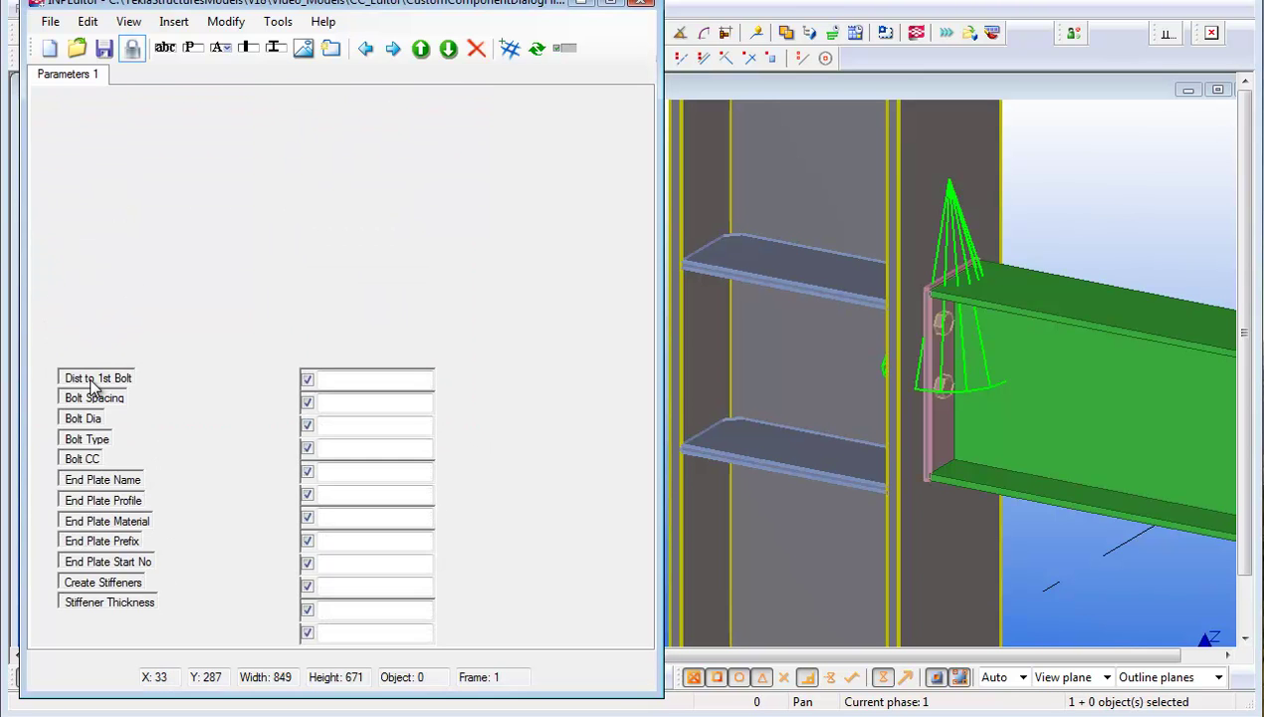
pyautogui.click(573, 278)
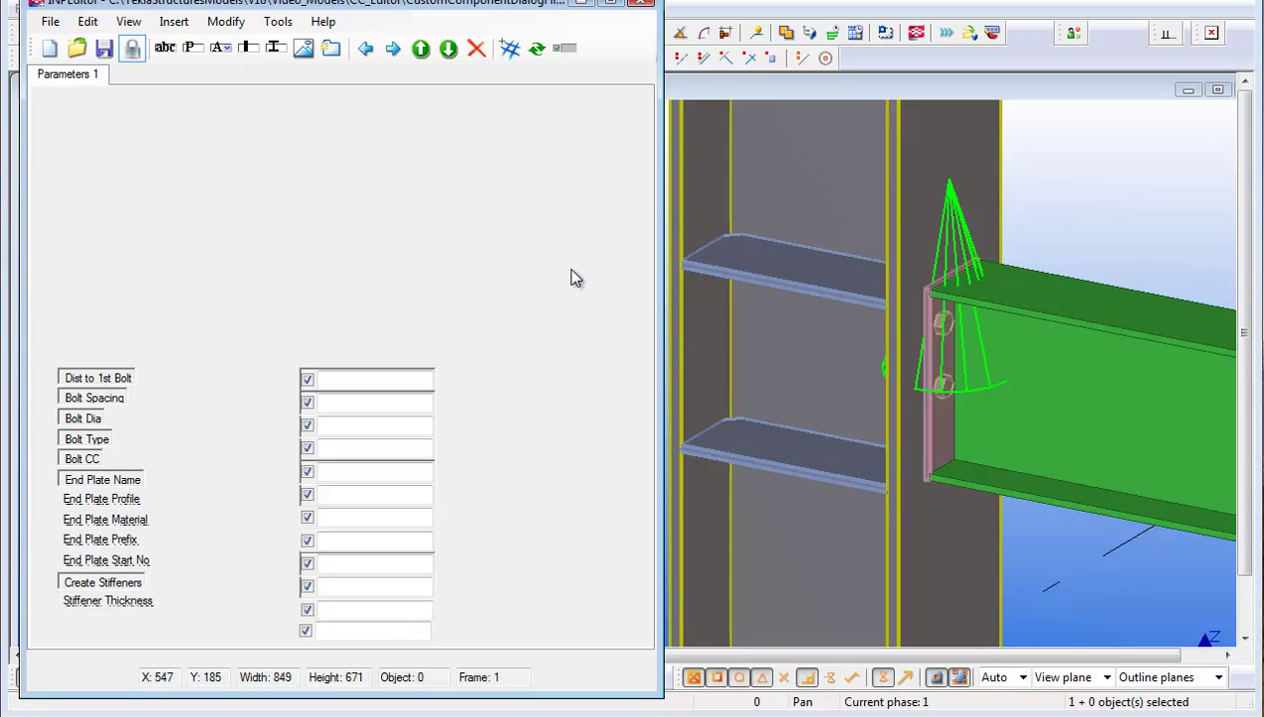
# Step: Insert Dialog_Picture.bmp from the TeklaStructures 18.0 bitmaps folder into the empty upper area
pyautogui.click(302, 49)
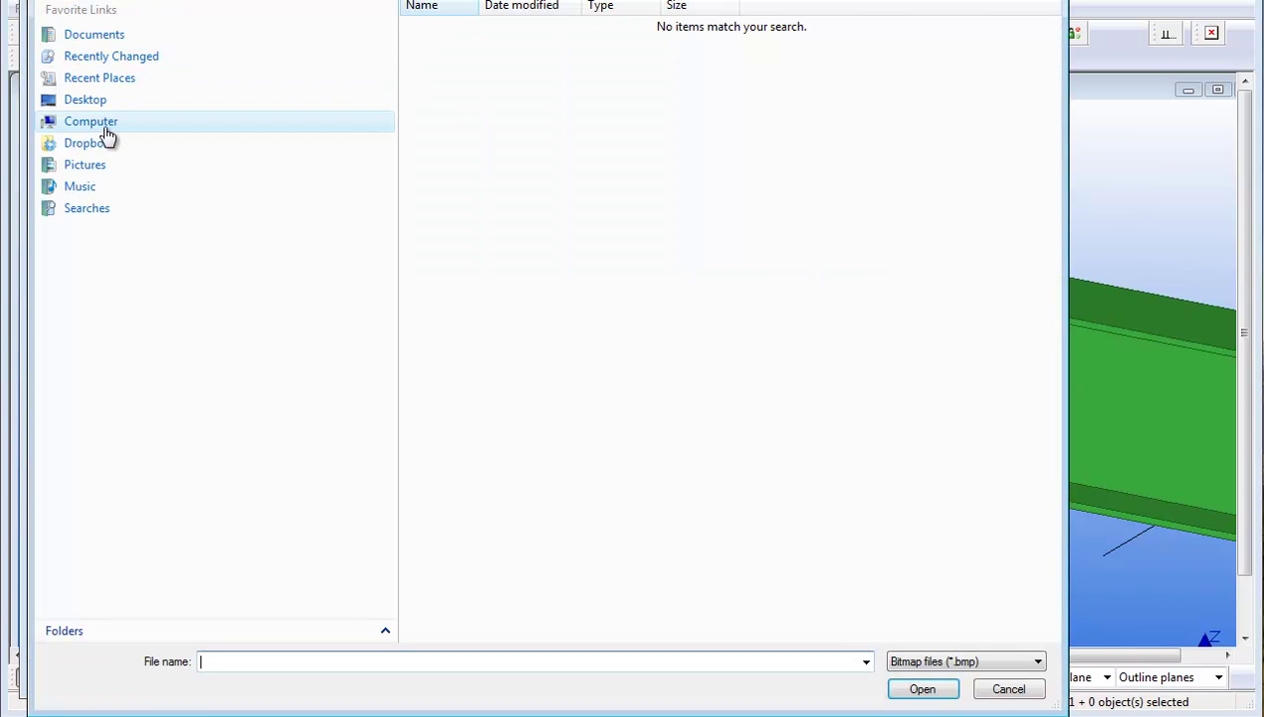
pyautogui.click(134, 121)
pyautogui.doubleClick(468, 33)
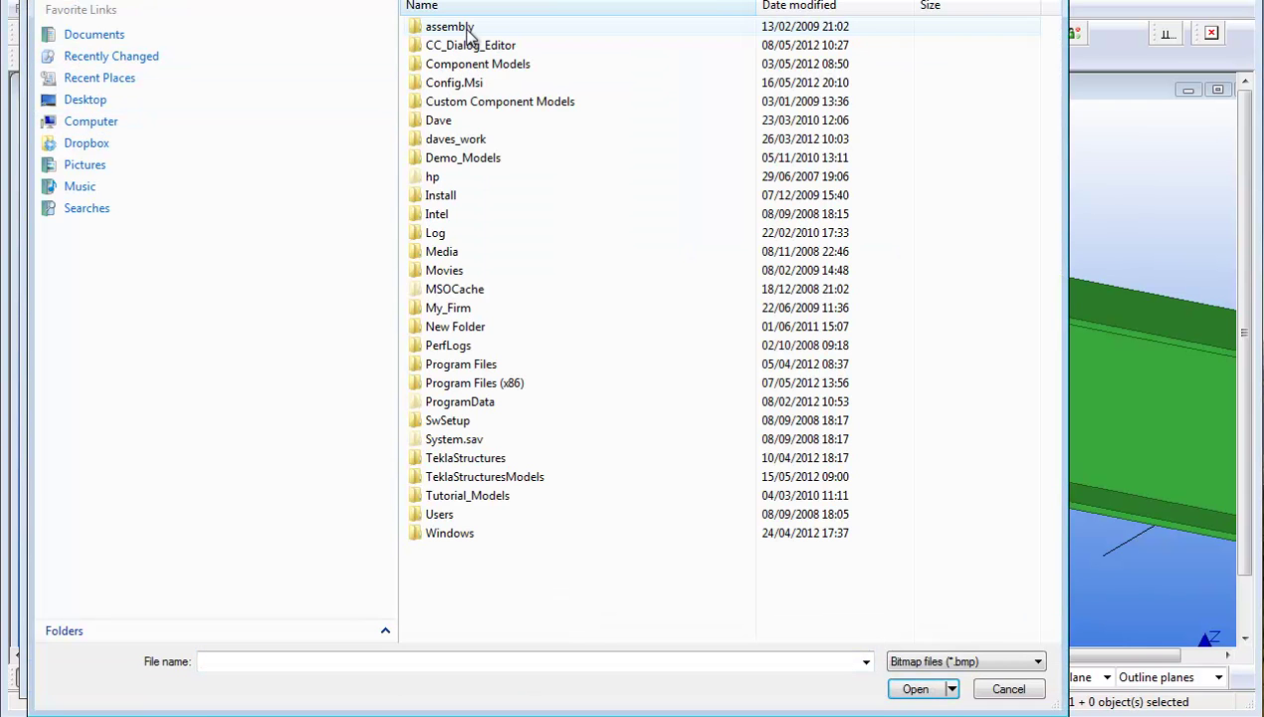
pyautogui.doubleClick(476, 462)
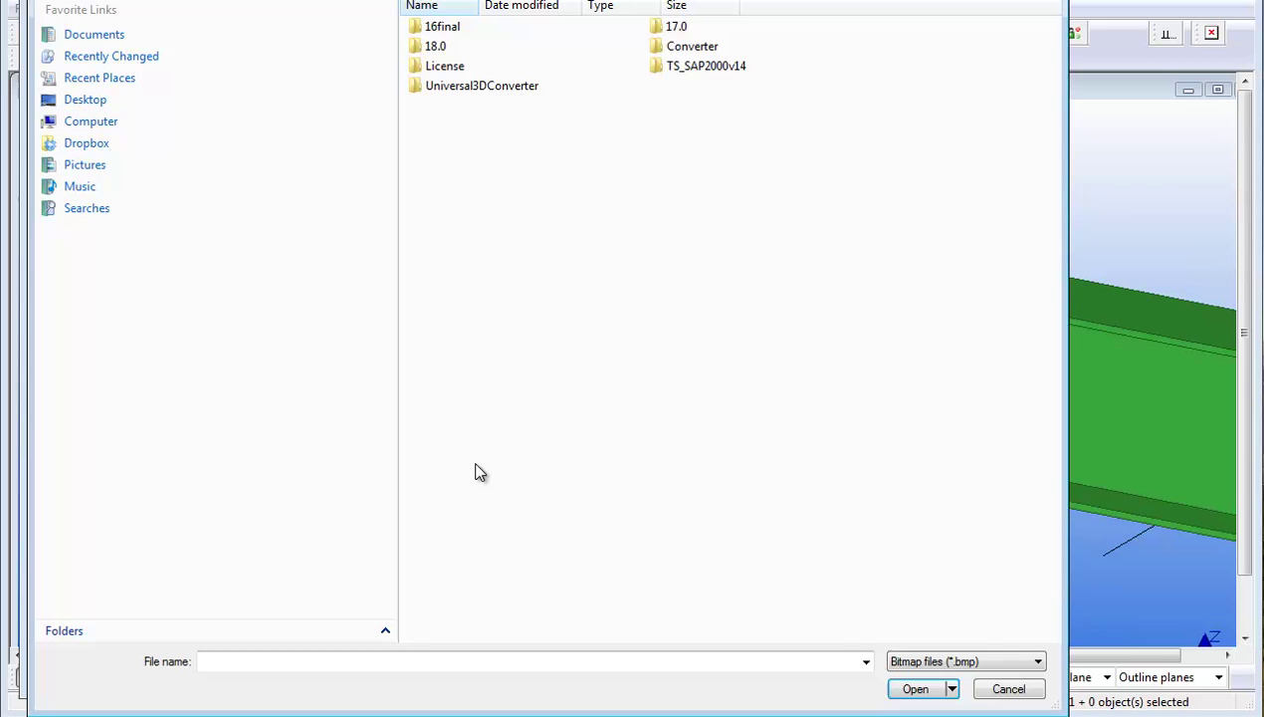
pyautogui.doubleClick(436, 45)
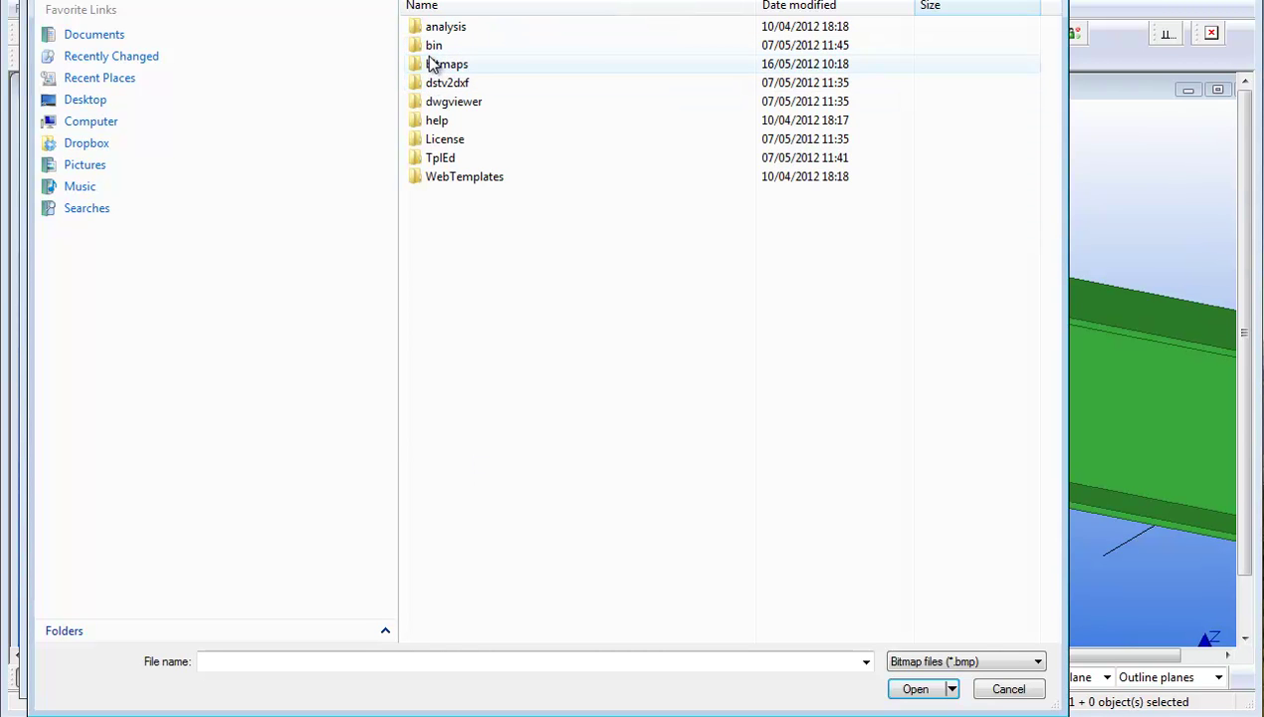
pyautogui.doubleClick(432, 64)
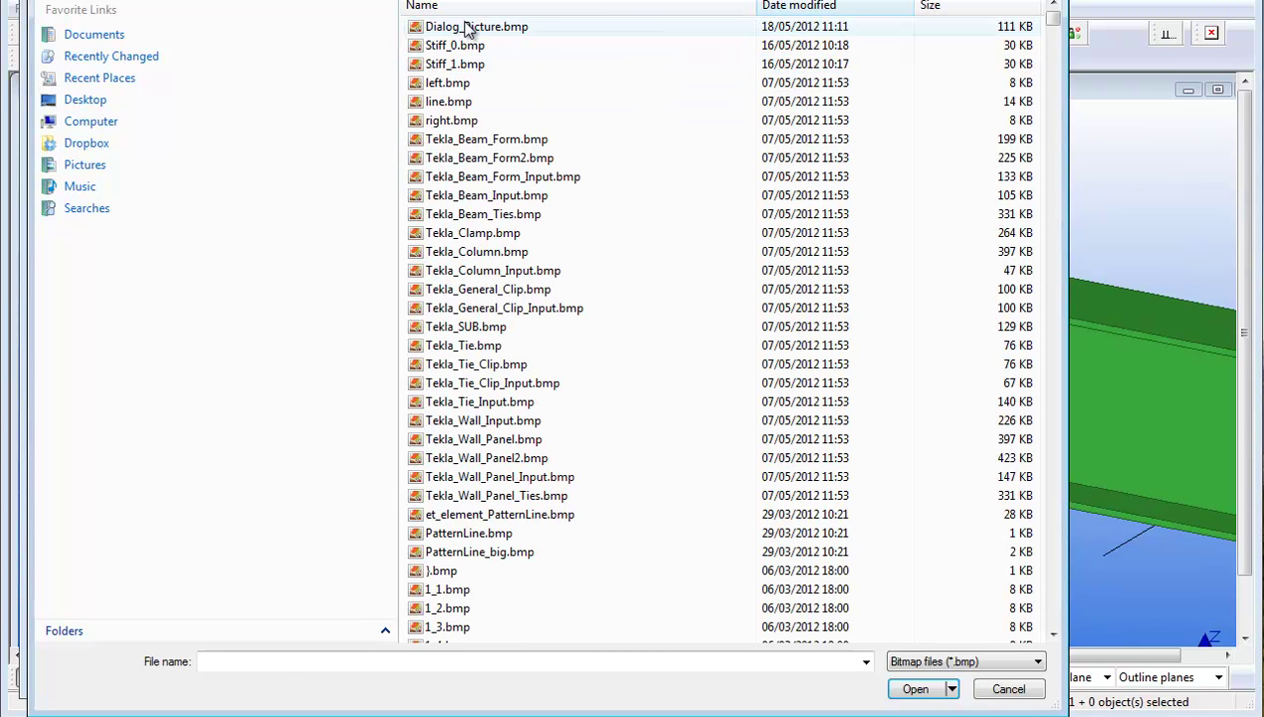
pyautogui.click(468, 27)
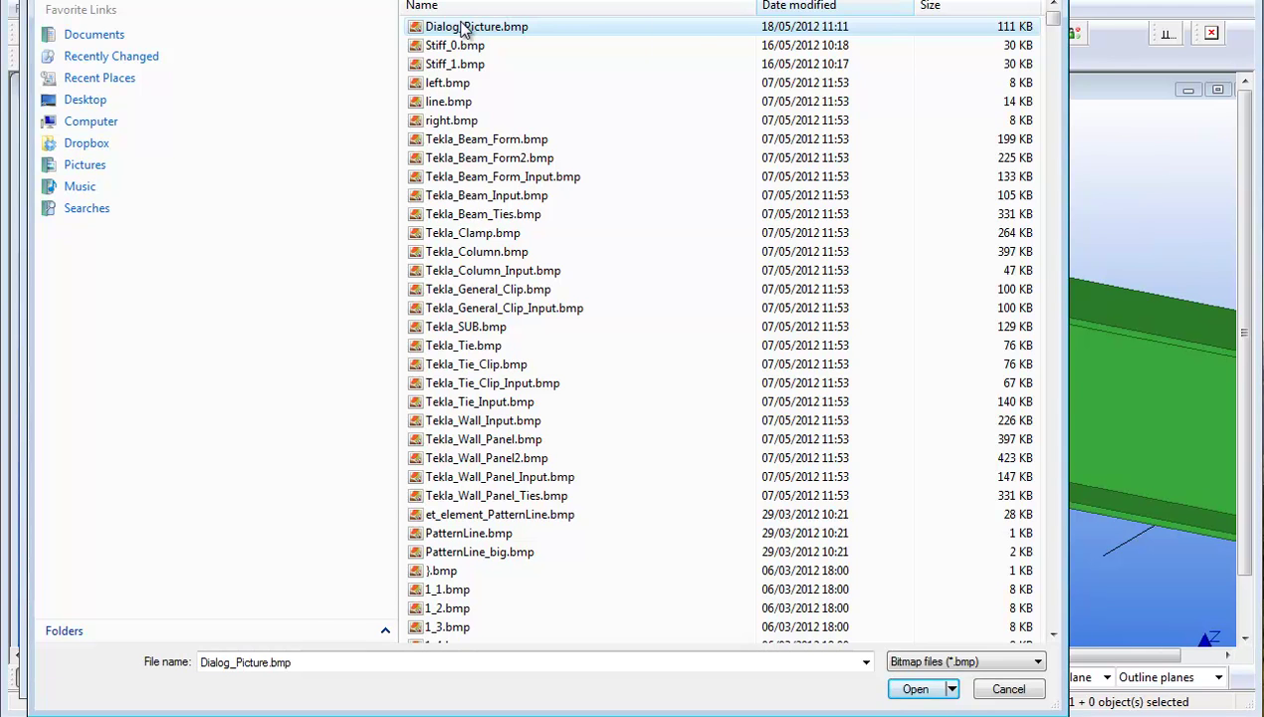
pyautogui.doubleClick(463, 28)
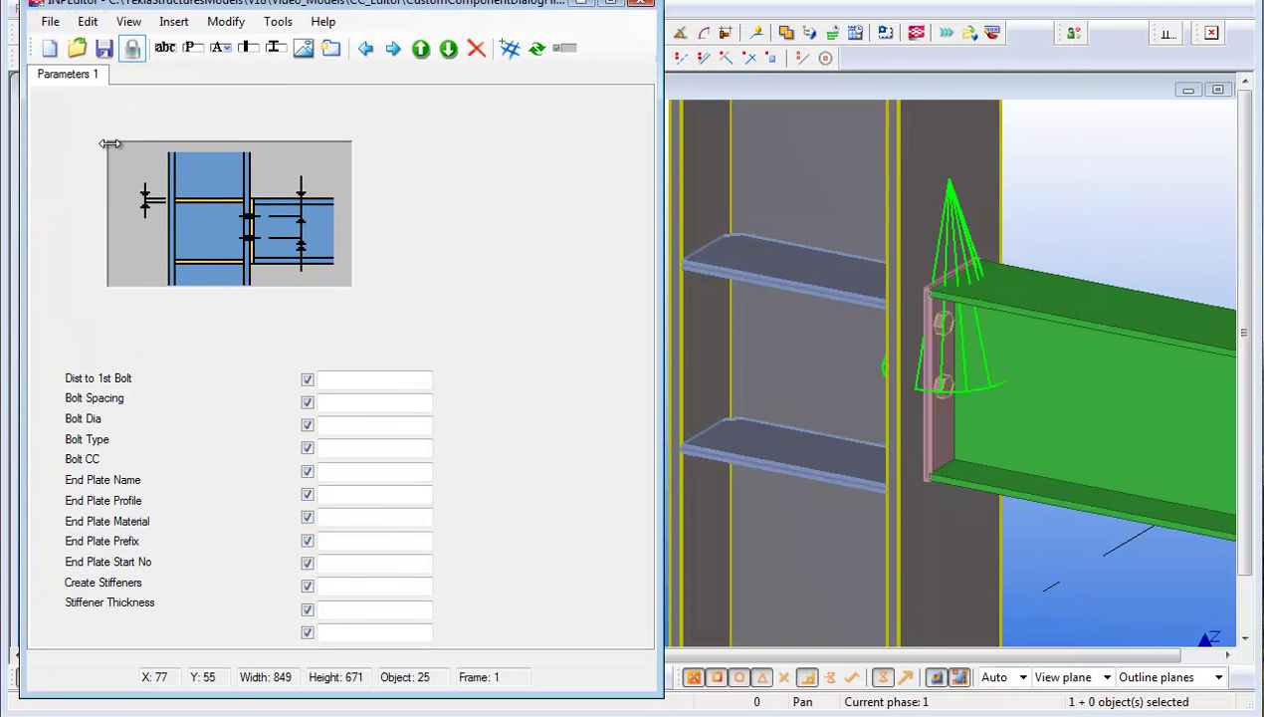
# Step: Move the Dist to 1st Bolt field onto the picture at X 280 with width 80
pyautogui.moveTo(110, 144); pyautogui.dragTo(132, 135)
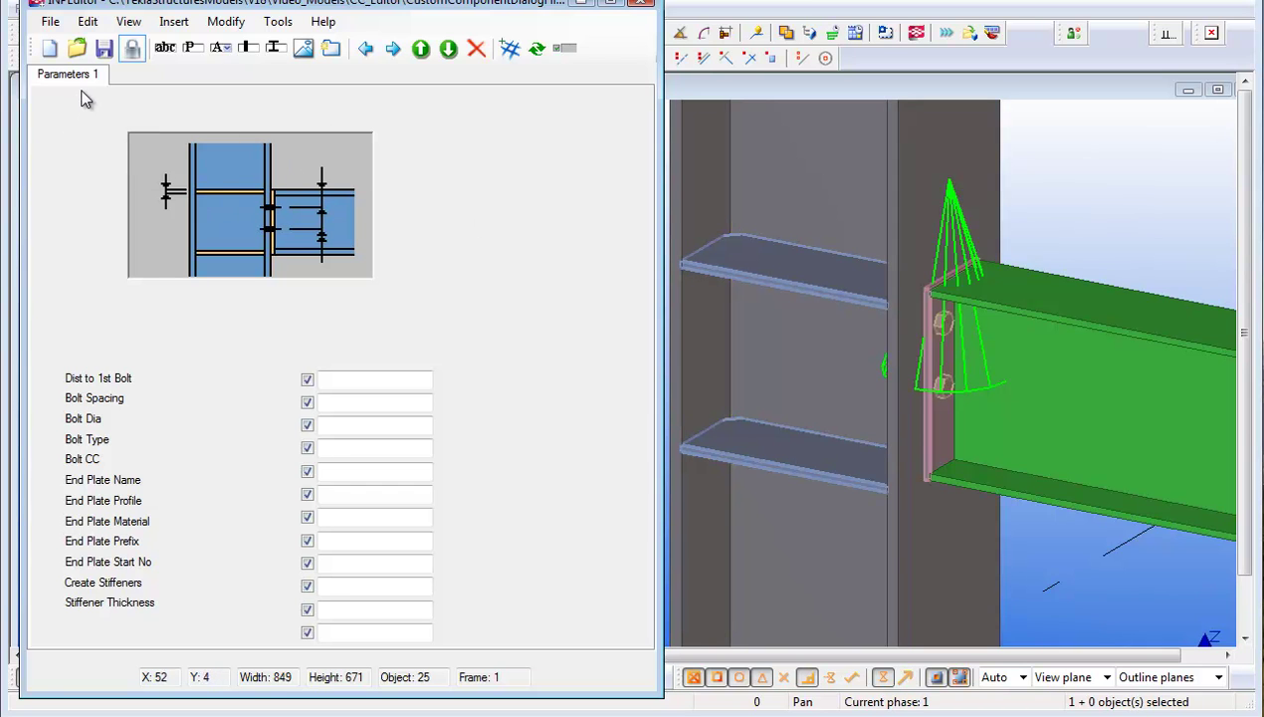
pyautogui.click(333, 383)
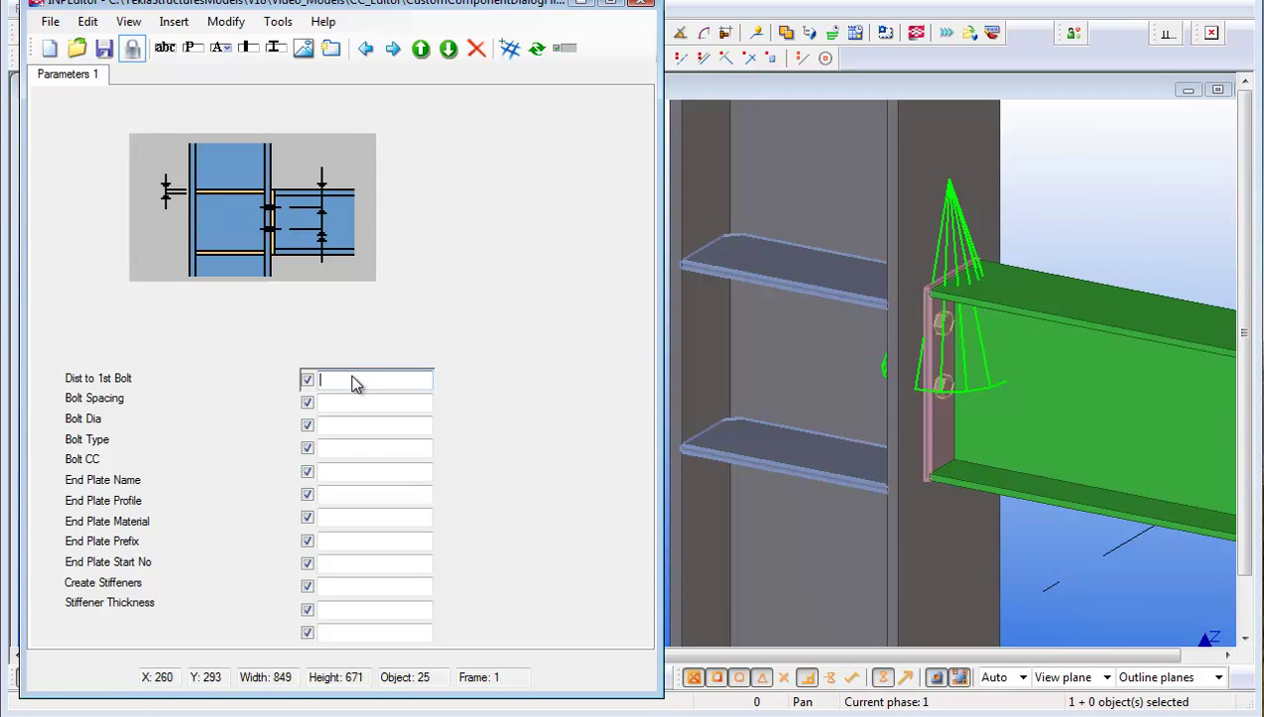
pyautogui.moveTo(355, 384); pyautogui.dragTo(348, 170)
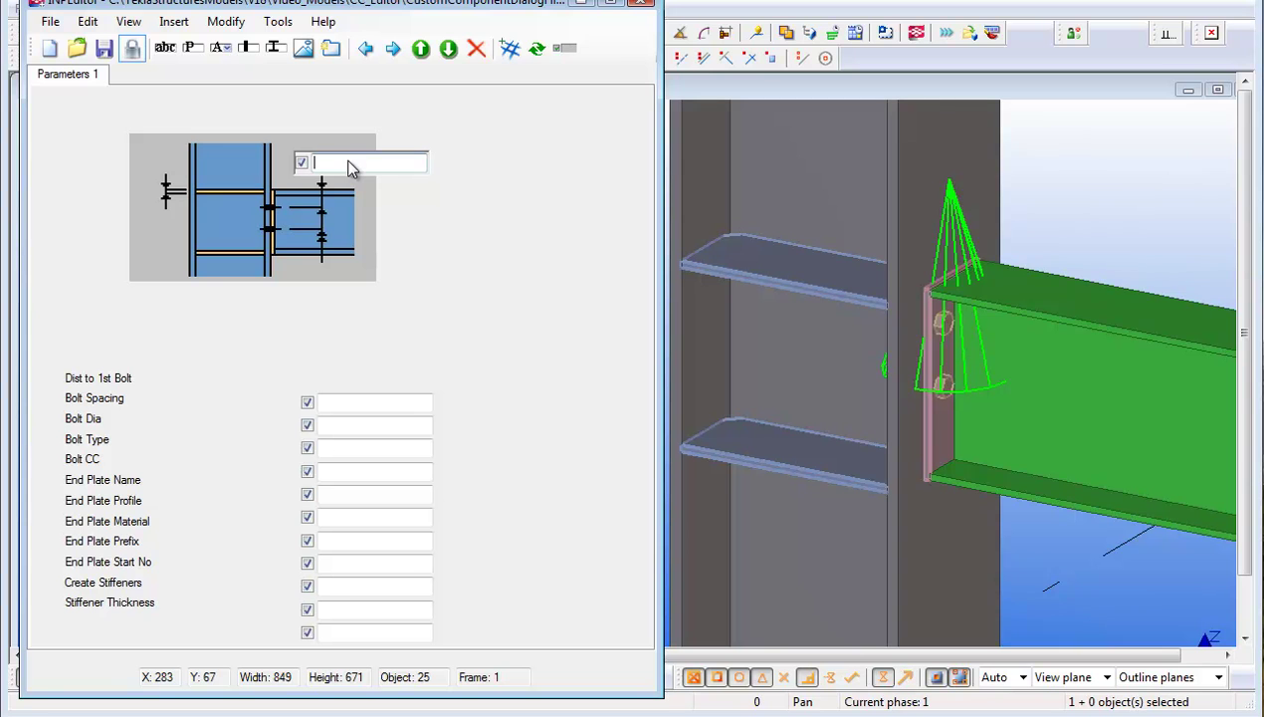
pyautogui.doubleClick(348, 169)
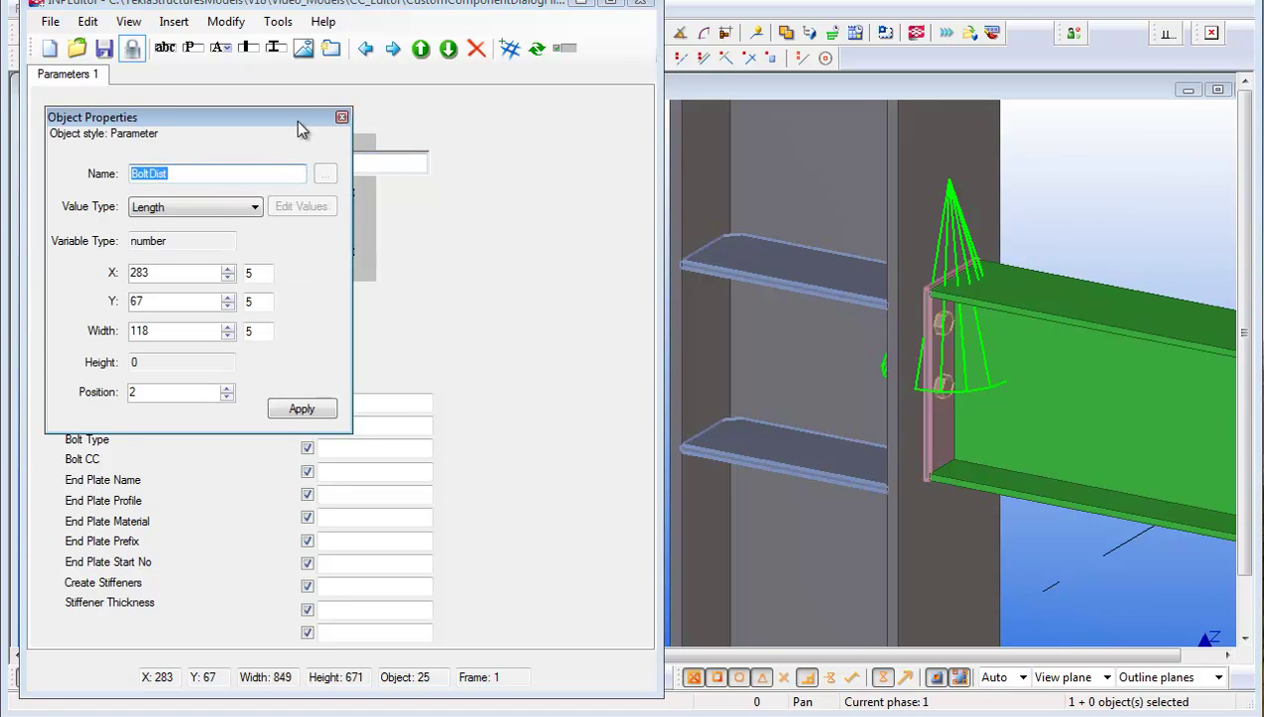
pyautogui.moveTo(302, 129); pyautogui.dragTo(763, 122)
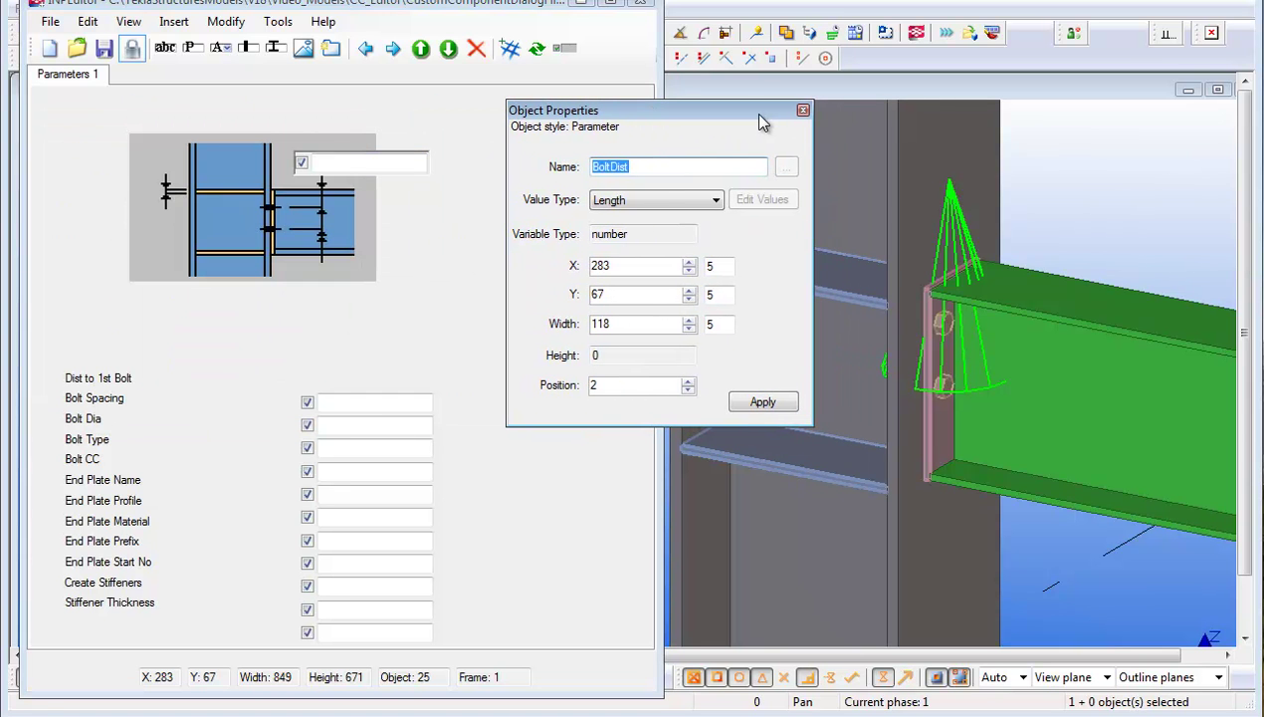
pyautogui.doubleClick(619, 266)
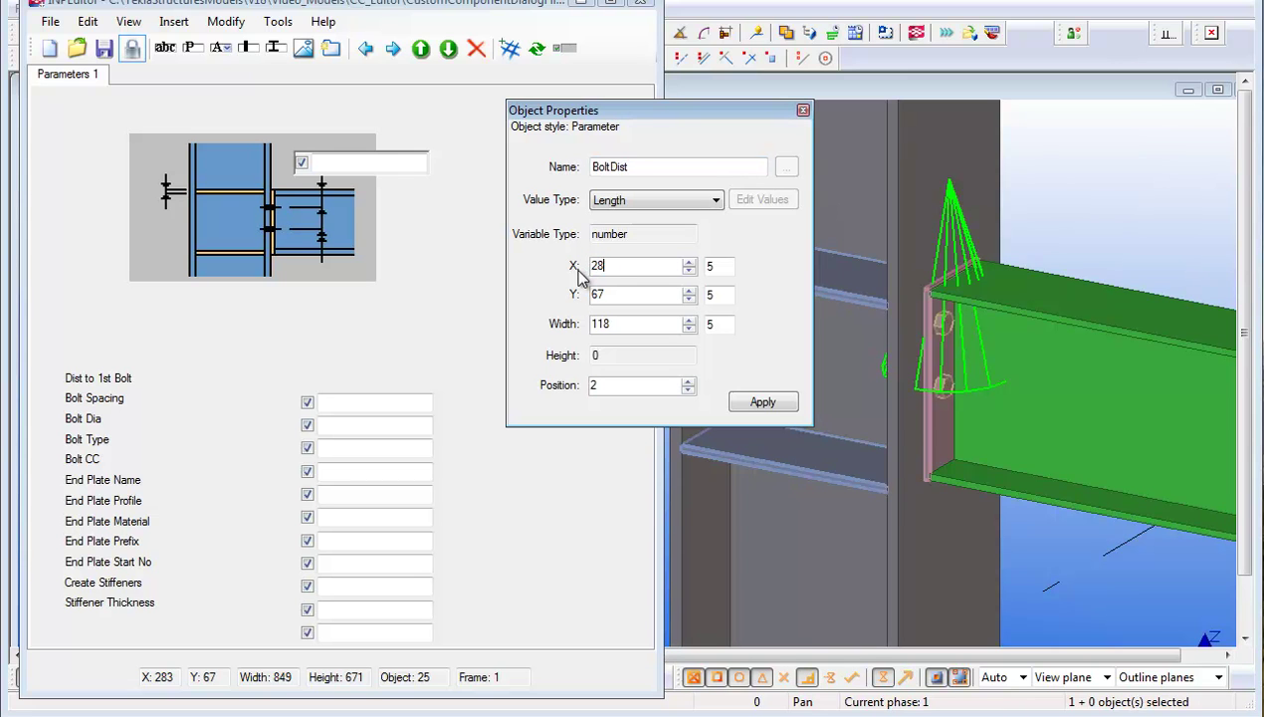
pyautogui.doubleClick(629, 324)
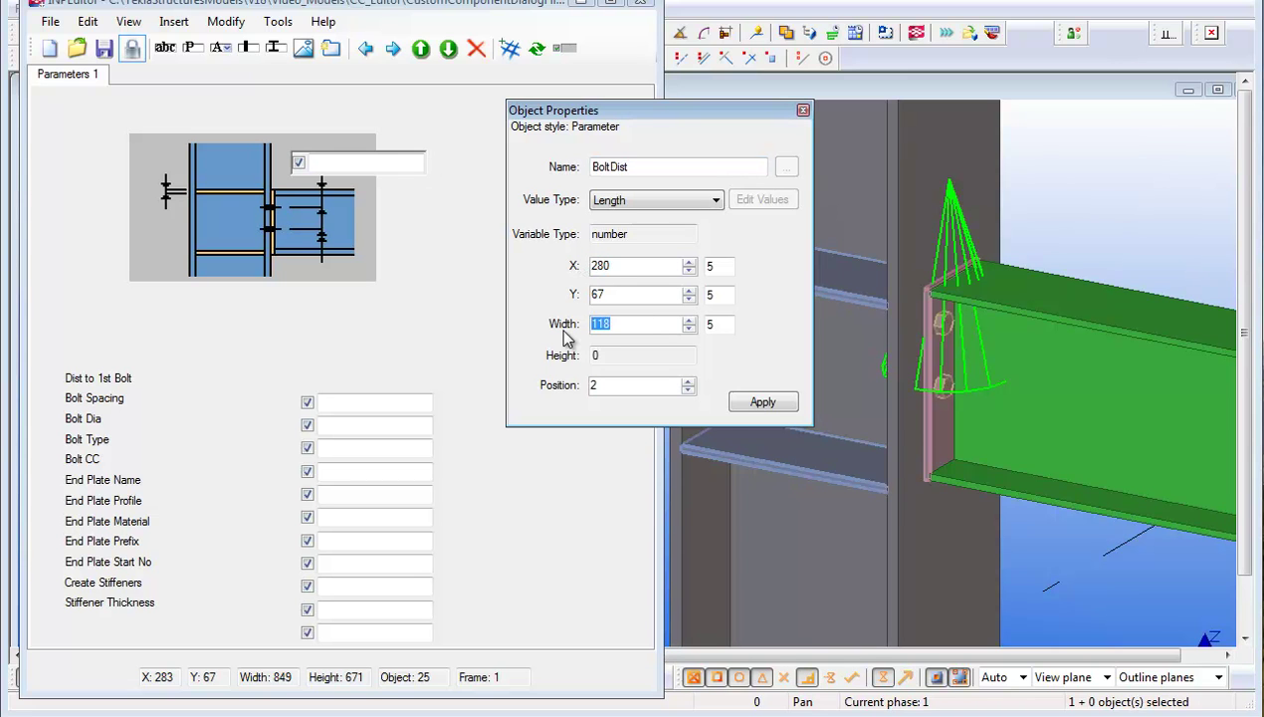
pyautogui.click(755, 402)
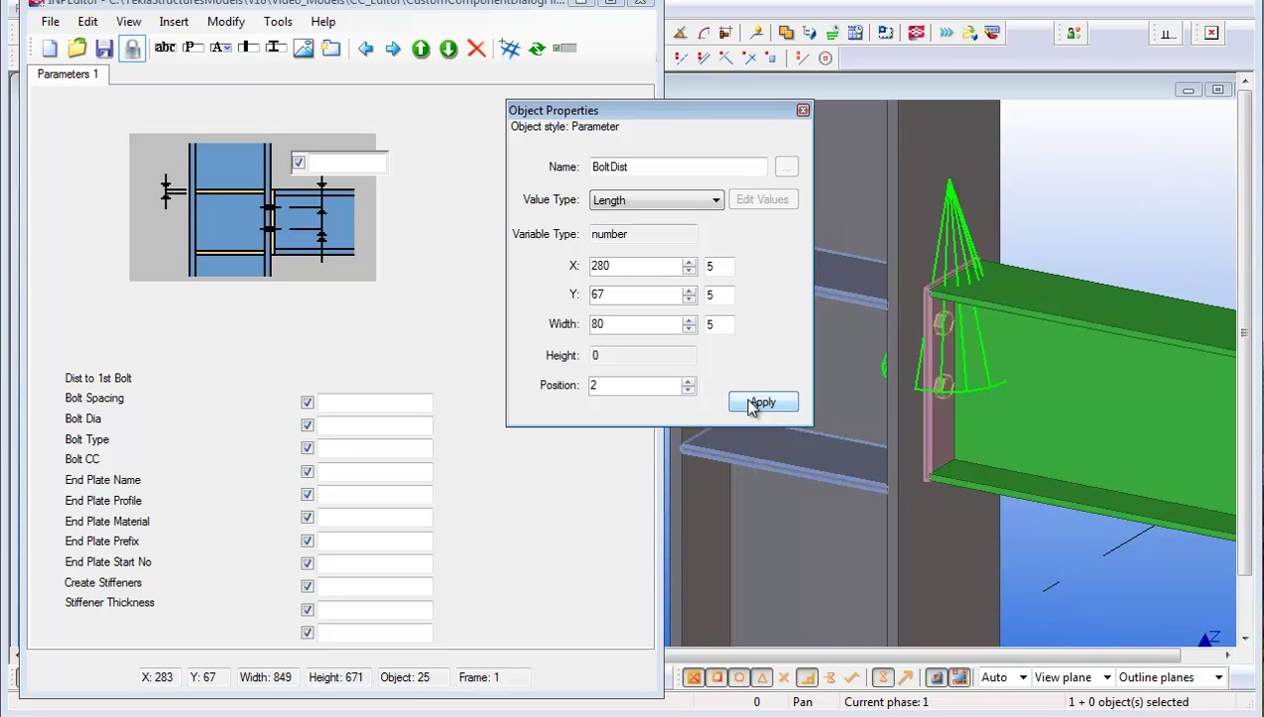
pyautogui.click(803, 110)
# Step: Place the Bolt Spacing field below the picture at X 280 with width 150
pyautogui.moveTo(338, 412); pyautogui.dragTo(336, 283)
pyautogui.doubleClick(335, 283)
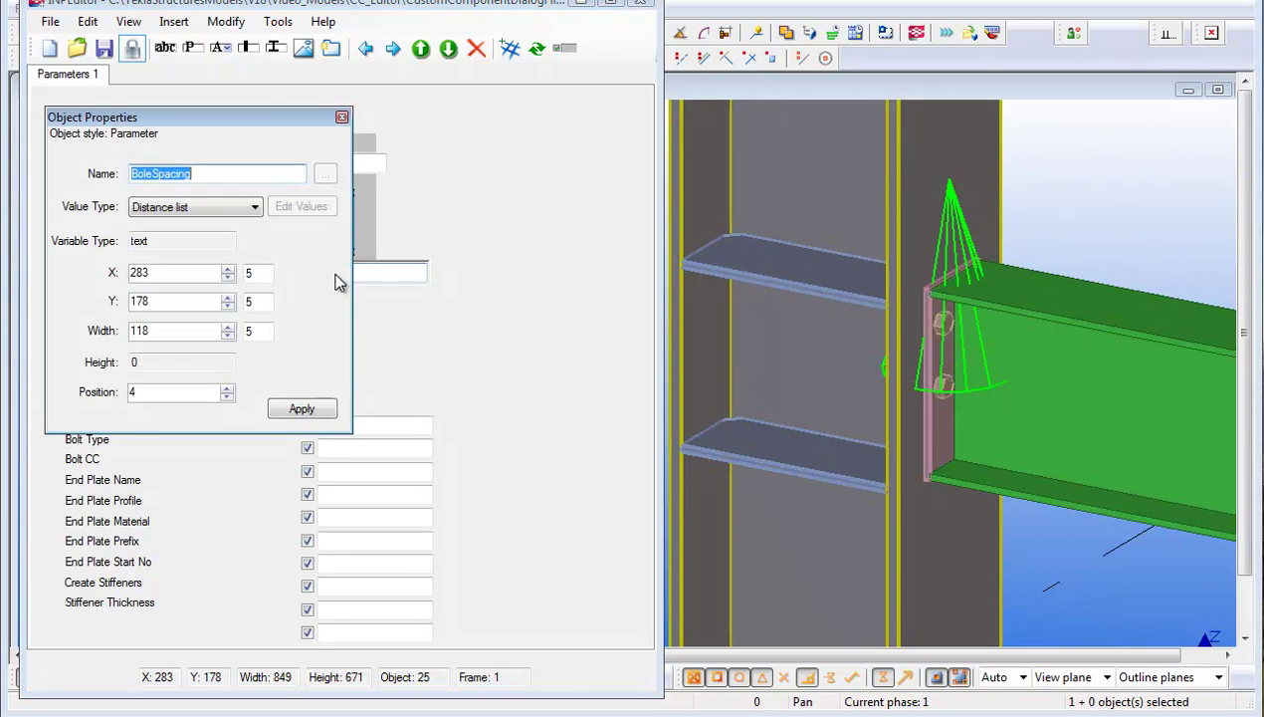
pyautogui.moveTo(264, 118); pyautogui.dragTo(664, 111)
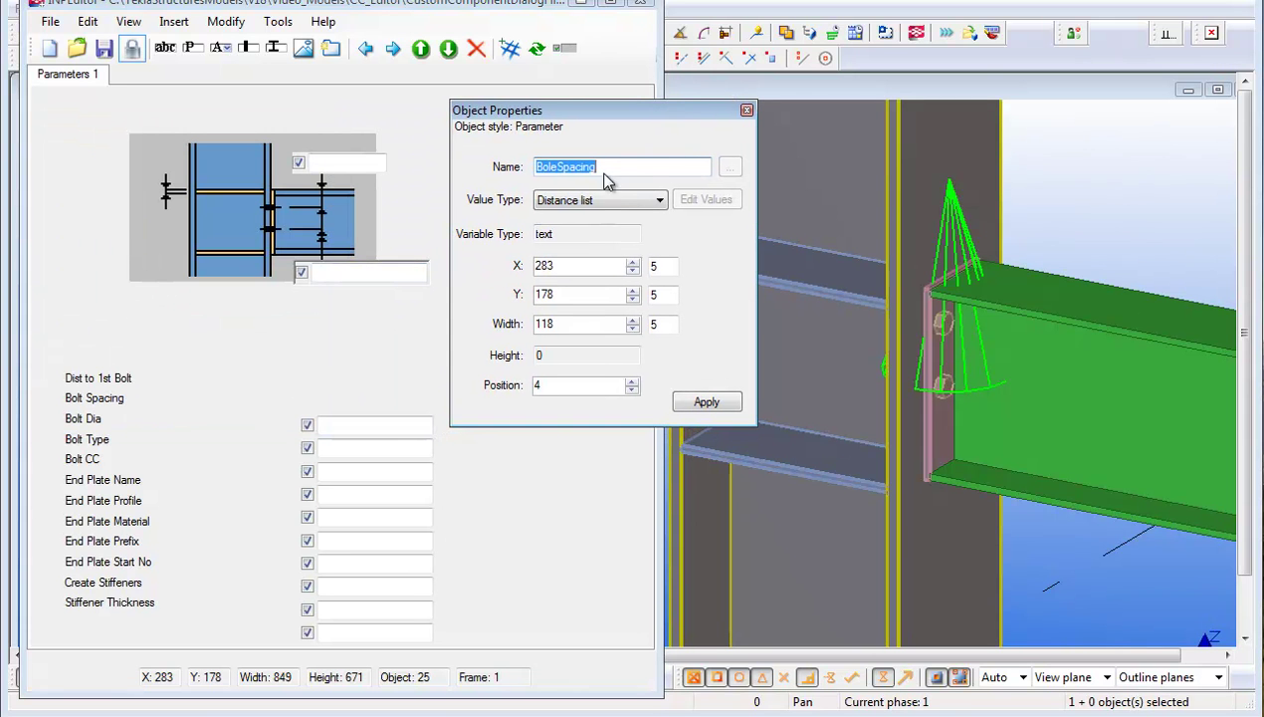
pyautogui.moveTo(556, 267); pyautogui.dragTo(530, 272)
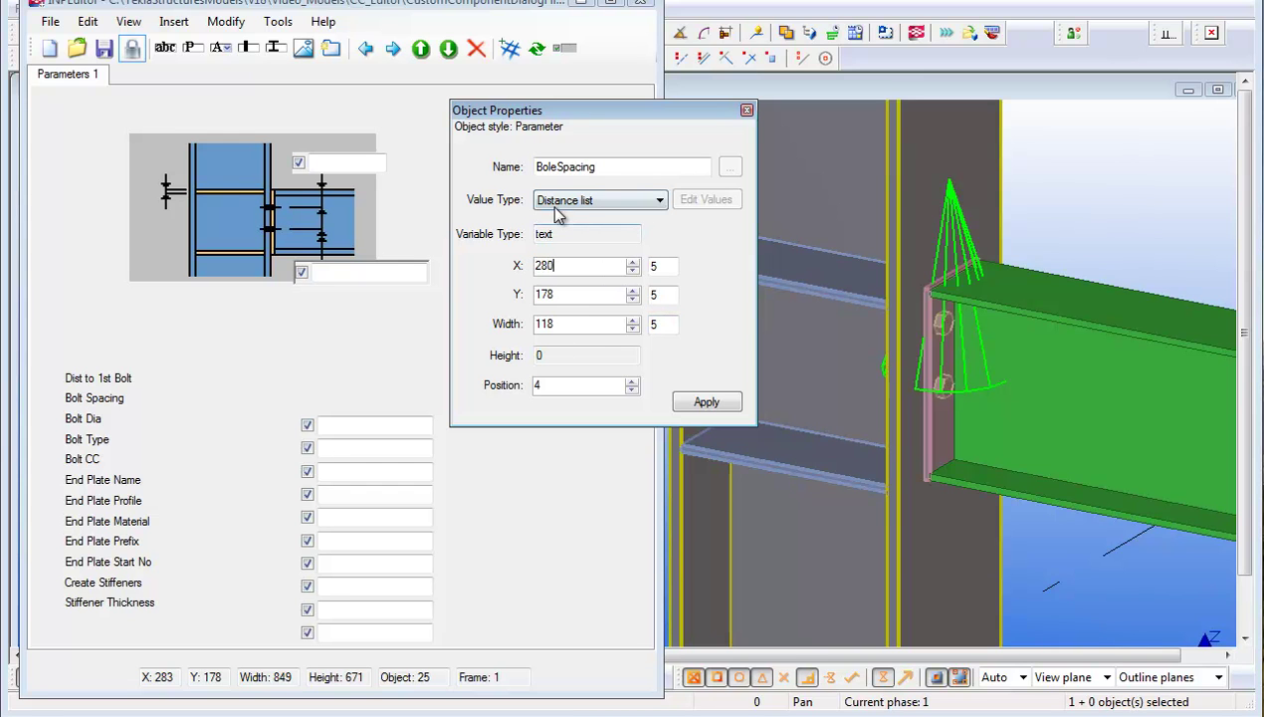
pyautogui.moveTo(557, 324); pyautogui.dragTo(508, 327)
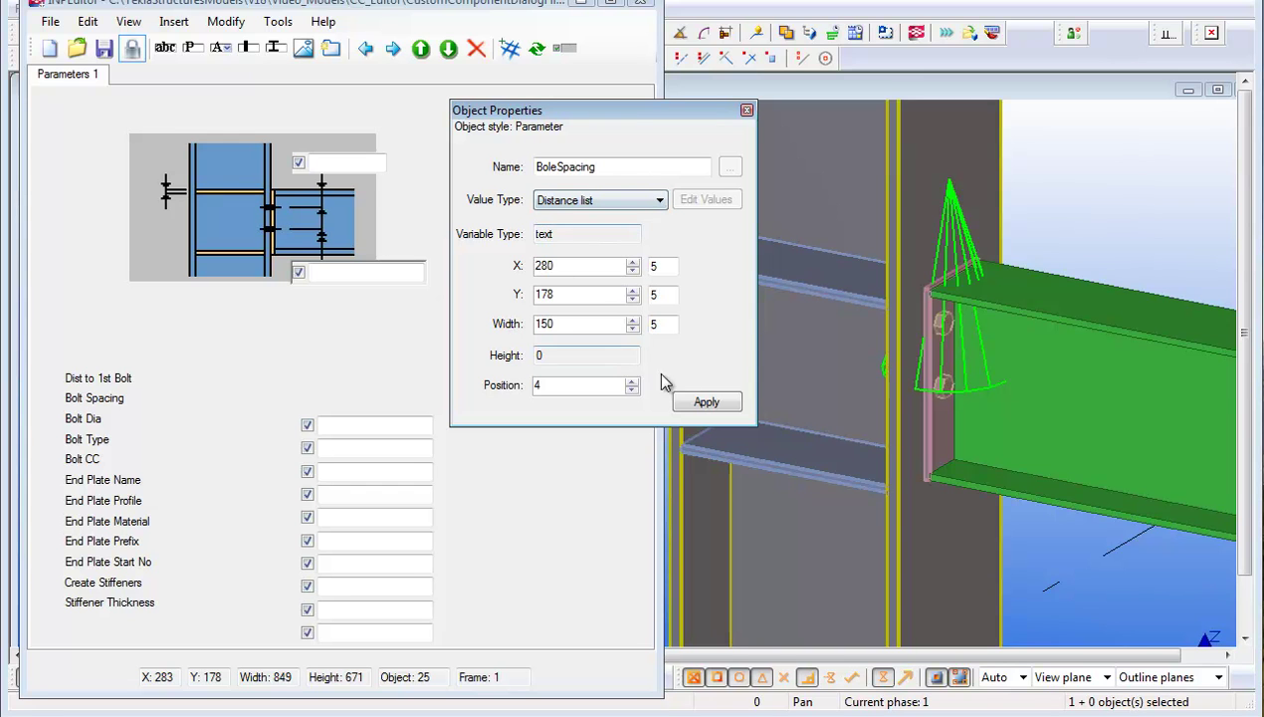
pyautogui.click(690, 402)
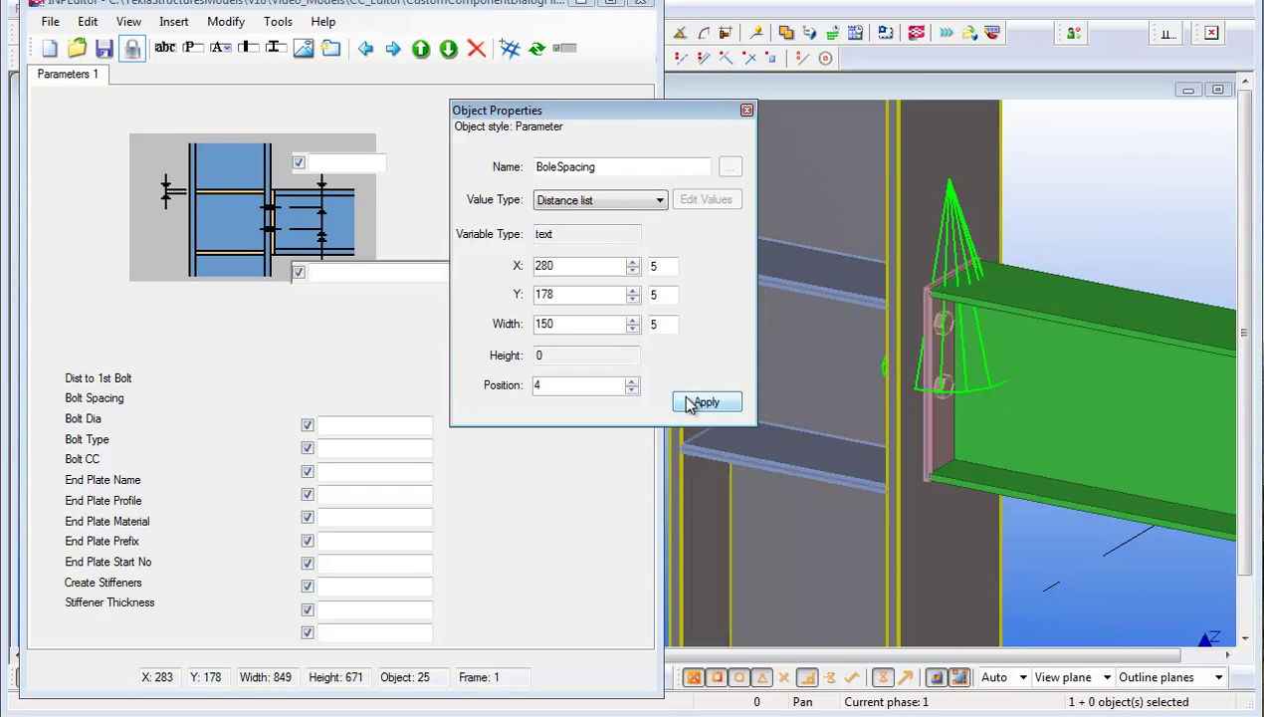
# Step: Give the STFThk stiffener thickness field width 80 and move it to the picture's top-left
pyautogui.click(746, 110)
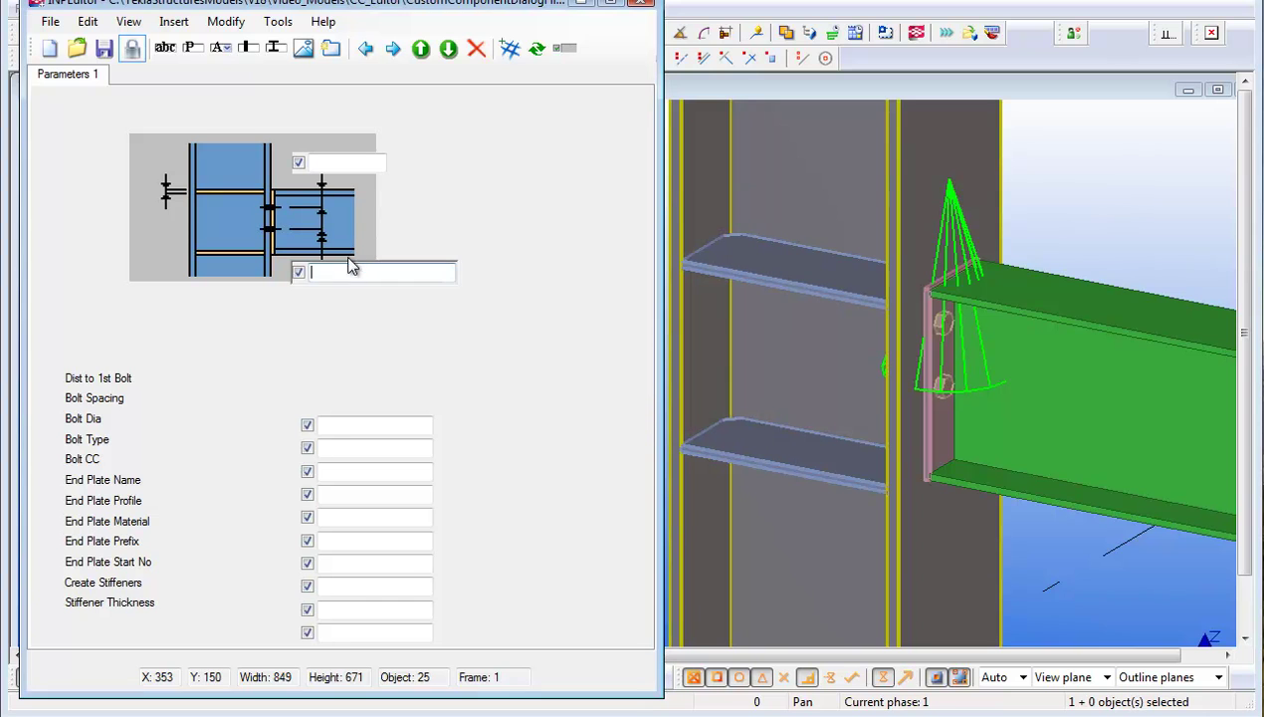
pyautogui.doubleClick(348, 638)
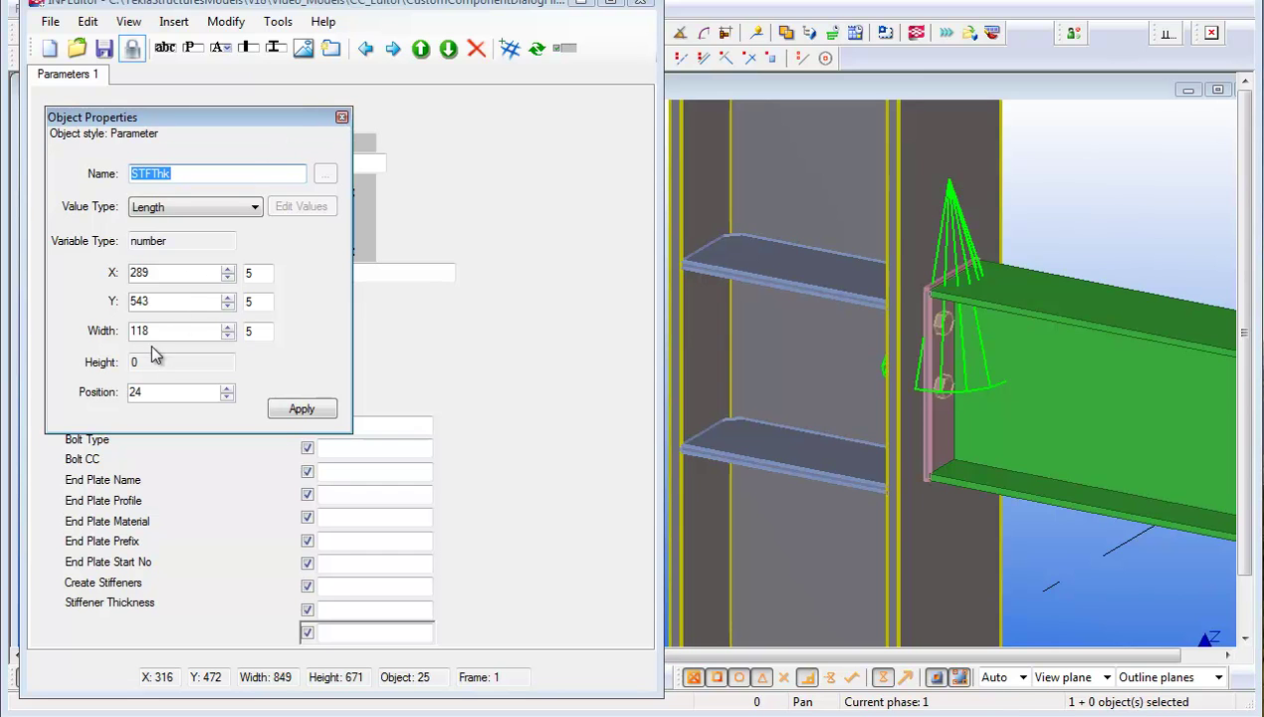
pyautogui.moveTo(155, 330); pyautogui.dragTo(120, 336)
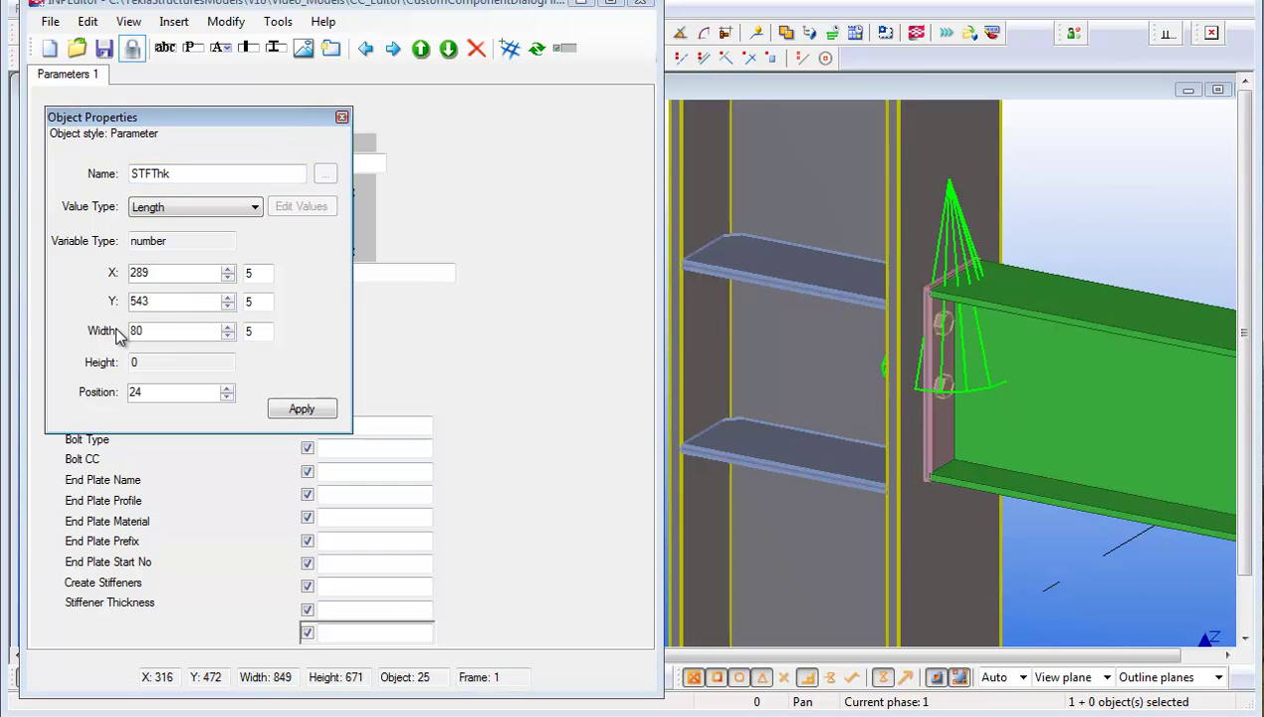
pyautogui.click(299, 411)
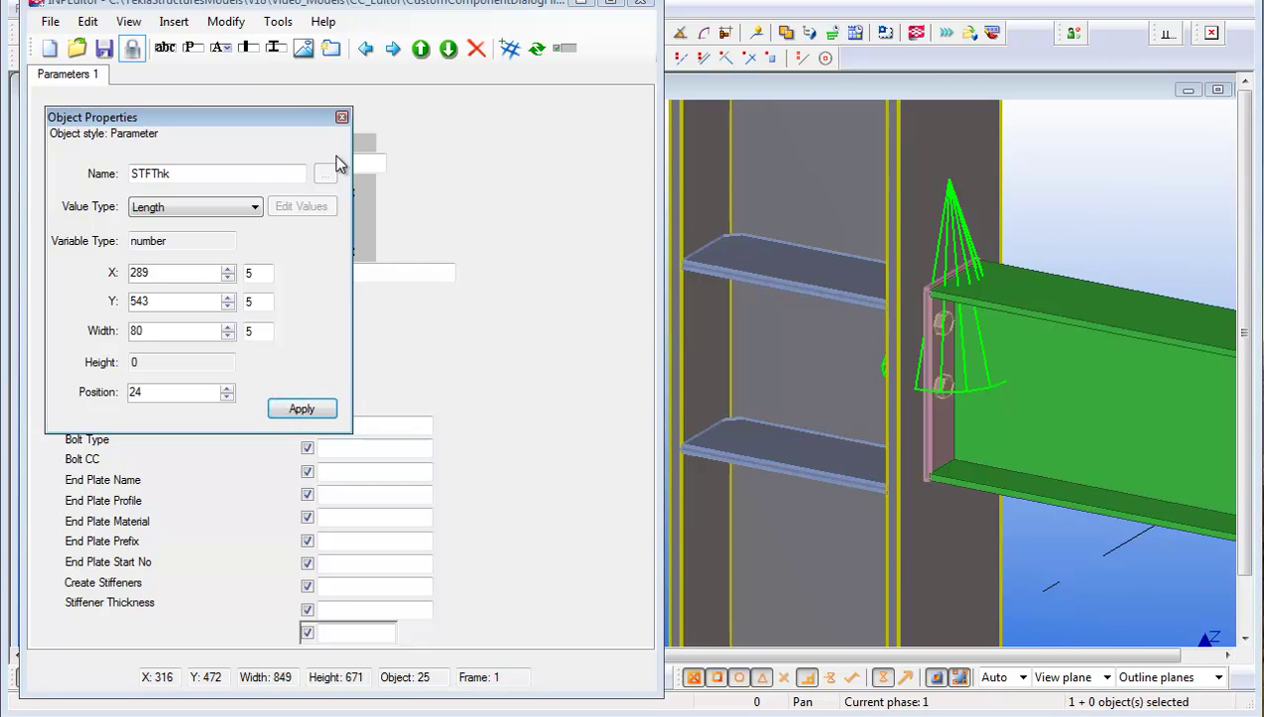
pyautogui.click(341, 116)
pyautogui.moveTo(341, 632); pyautogui.dragTo(133, 158)
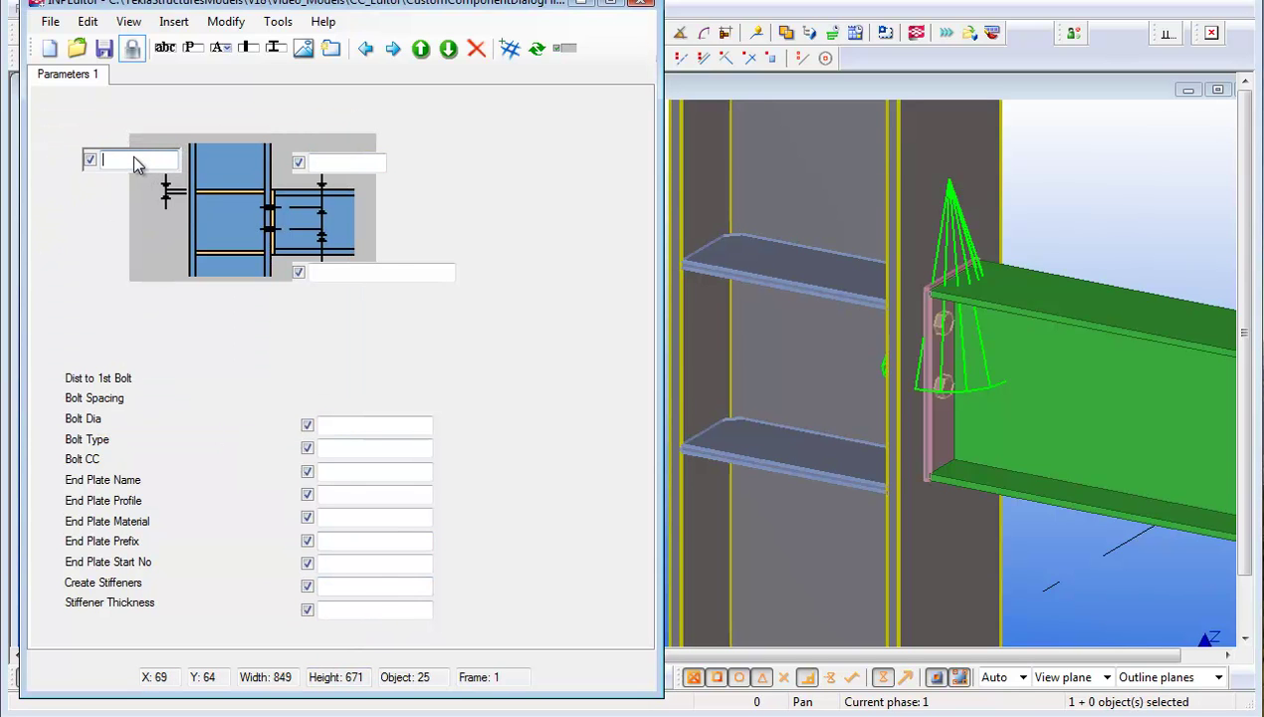
# Step: Delete the Dist to 1st Bolt, Bolt Spacing and Stiffener Thickness labels
pyautogui.click(112, 380)
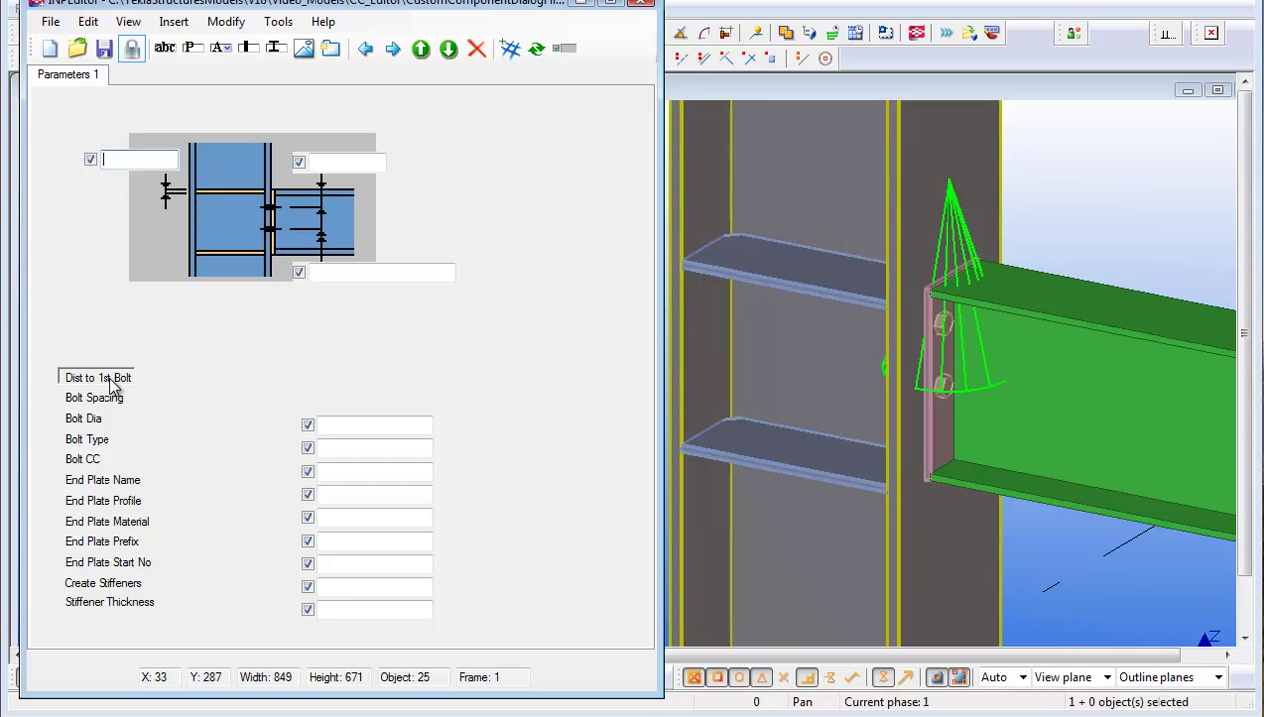
pyautogui.keyDown('ctrl'); pyautogui.click(110, 402); pyautogui.keyUp('ctrl')
pyautogui.keyDown('ctrl'); pyautogui.click(124, 603); pyautogui.keyUp('ctrl')
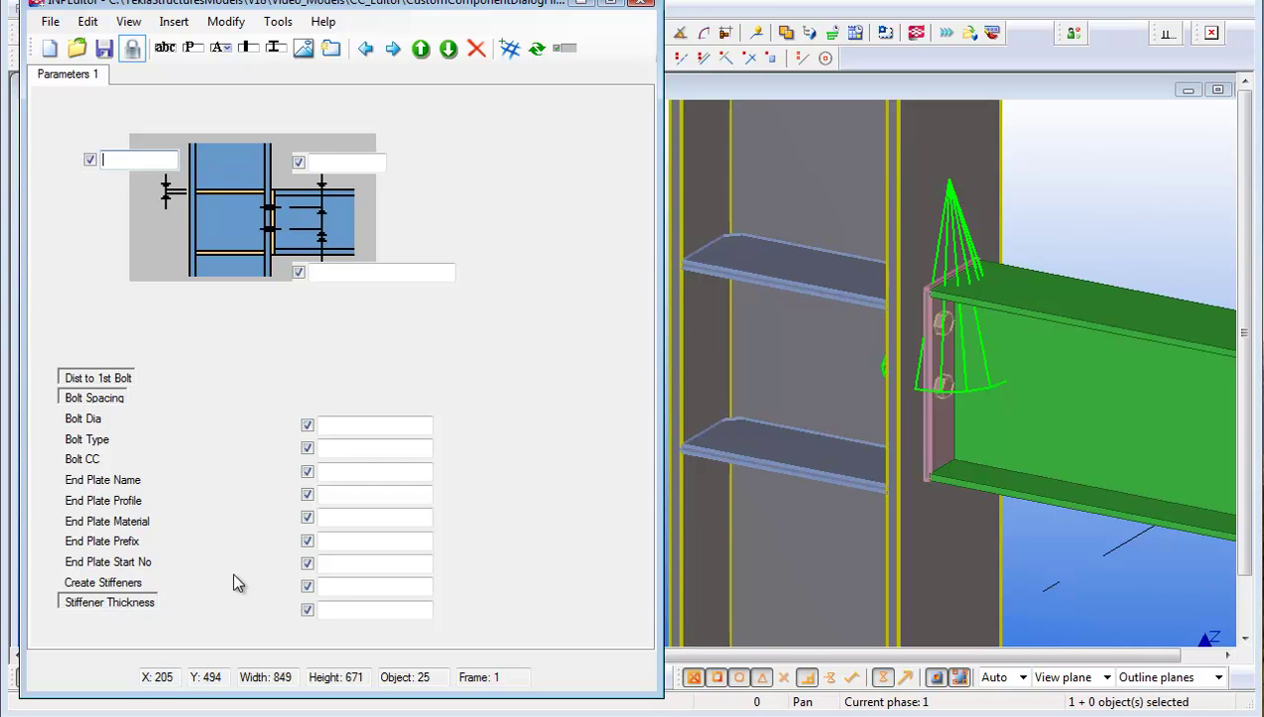
pyautogui.click(474, 52)
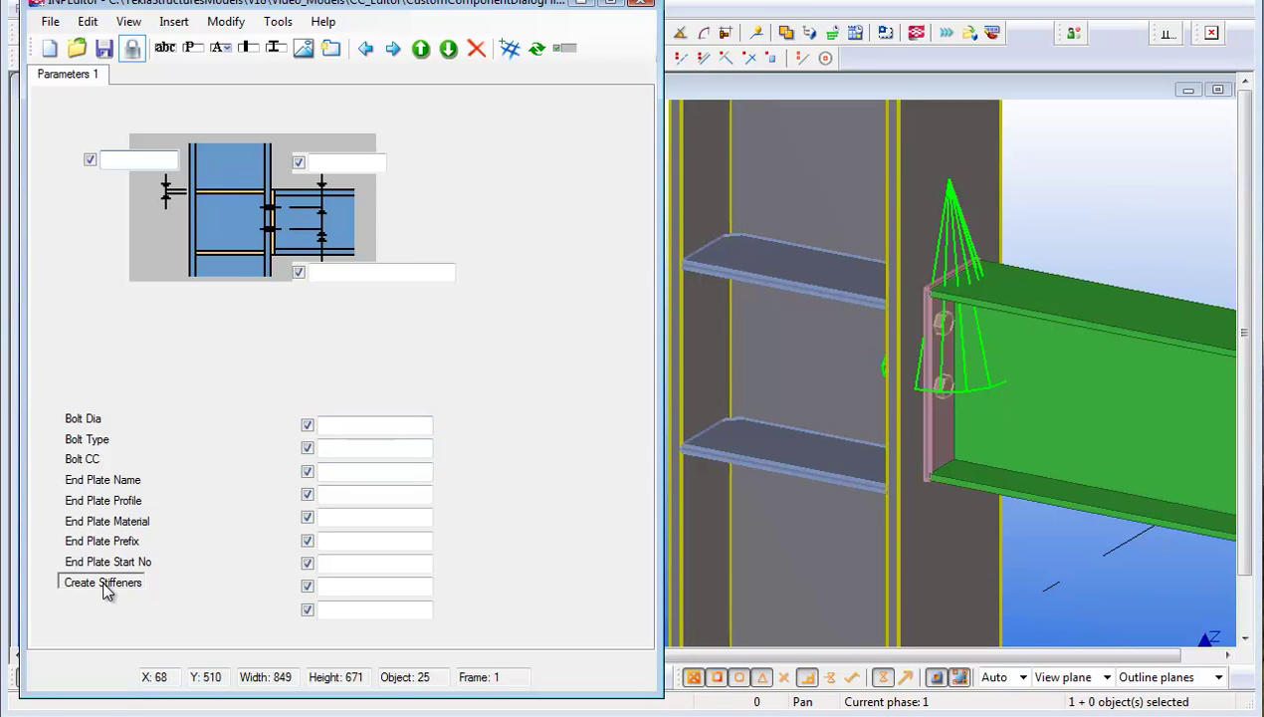
# Step: Move the Create Stiffeners label and its Yes/No CrStiff field to the top right beside the picture
pyautogui.moveTo(104, 588); pyautogui.dragTo(566, 159)
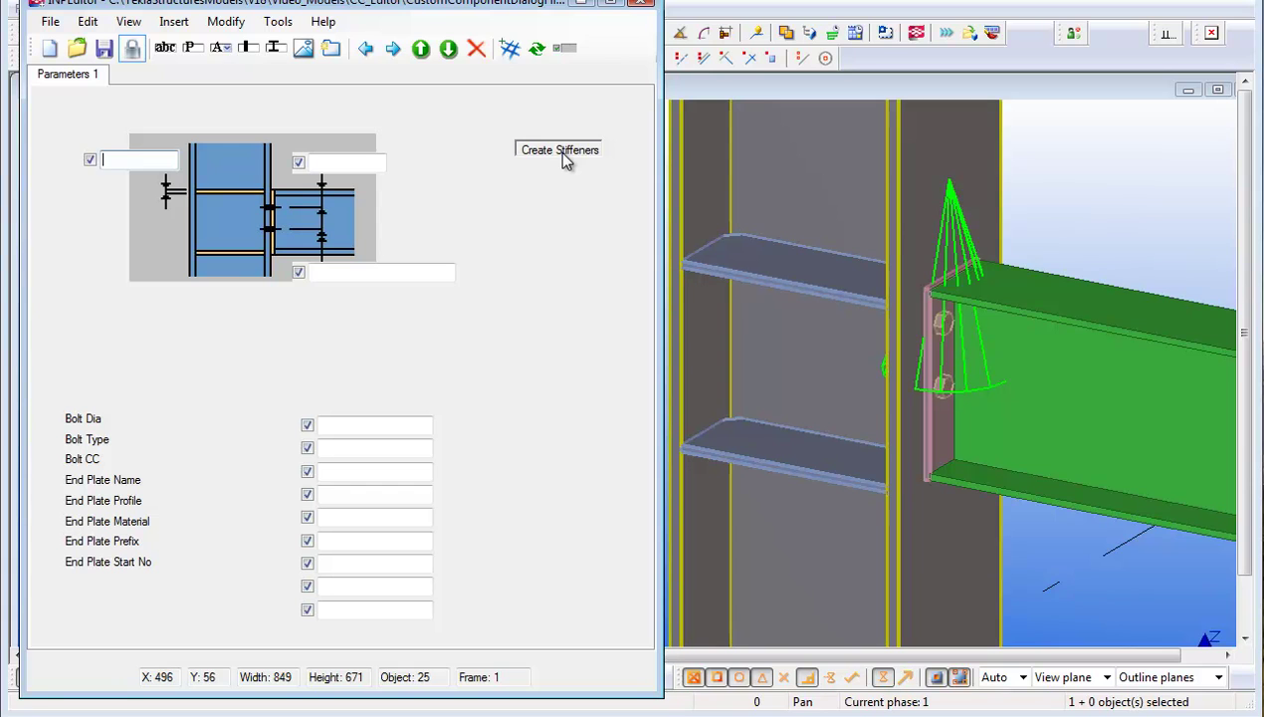
pyautogui.moveTo(336, 617); pyautogui.dragTo(551, 186)
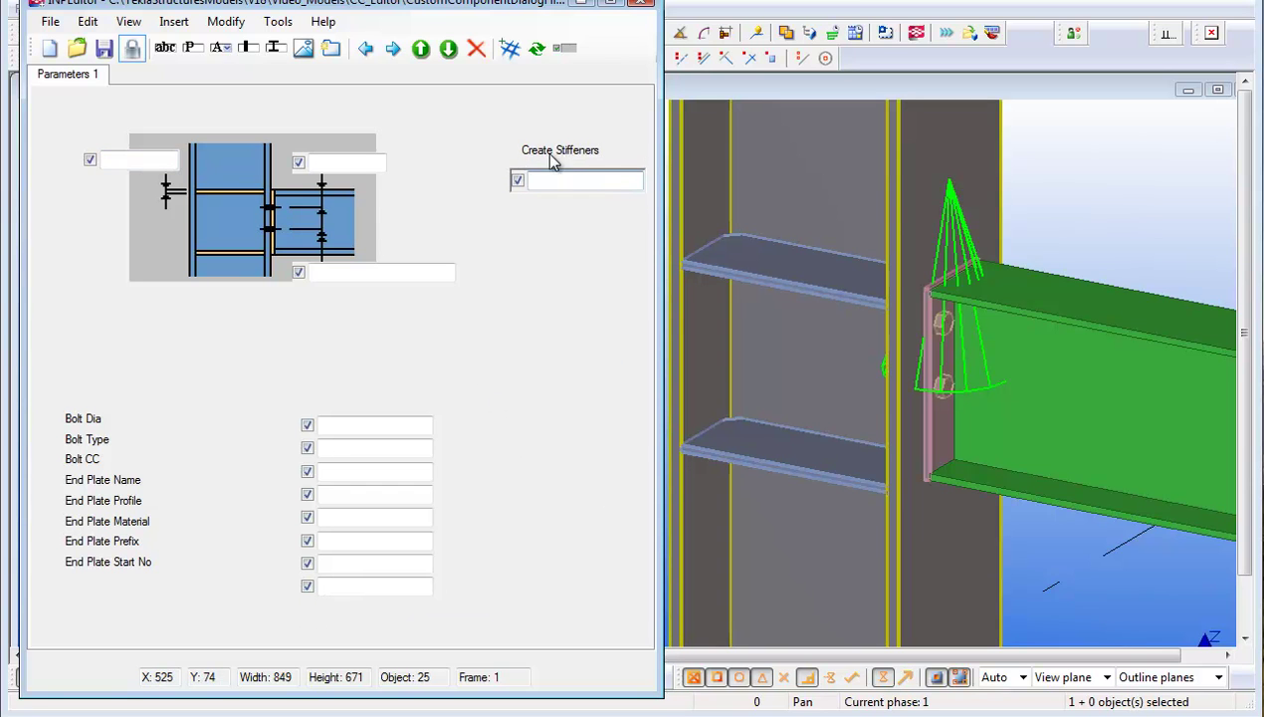
pyautogui.click(555, 157)
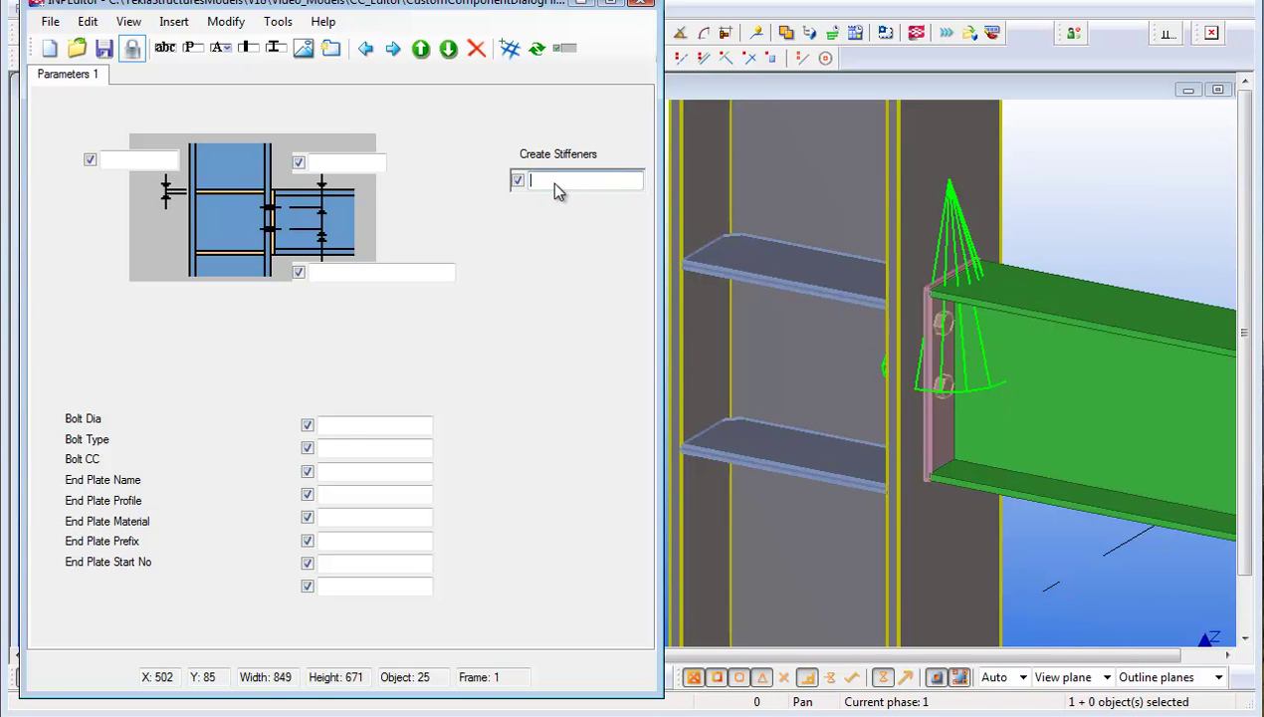
pyautogui.doubleClick(551, 184)
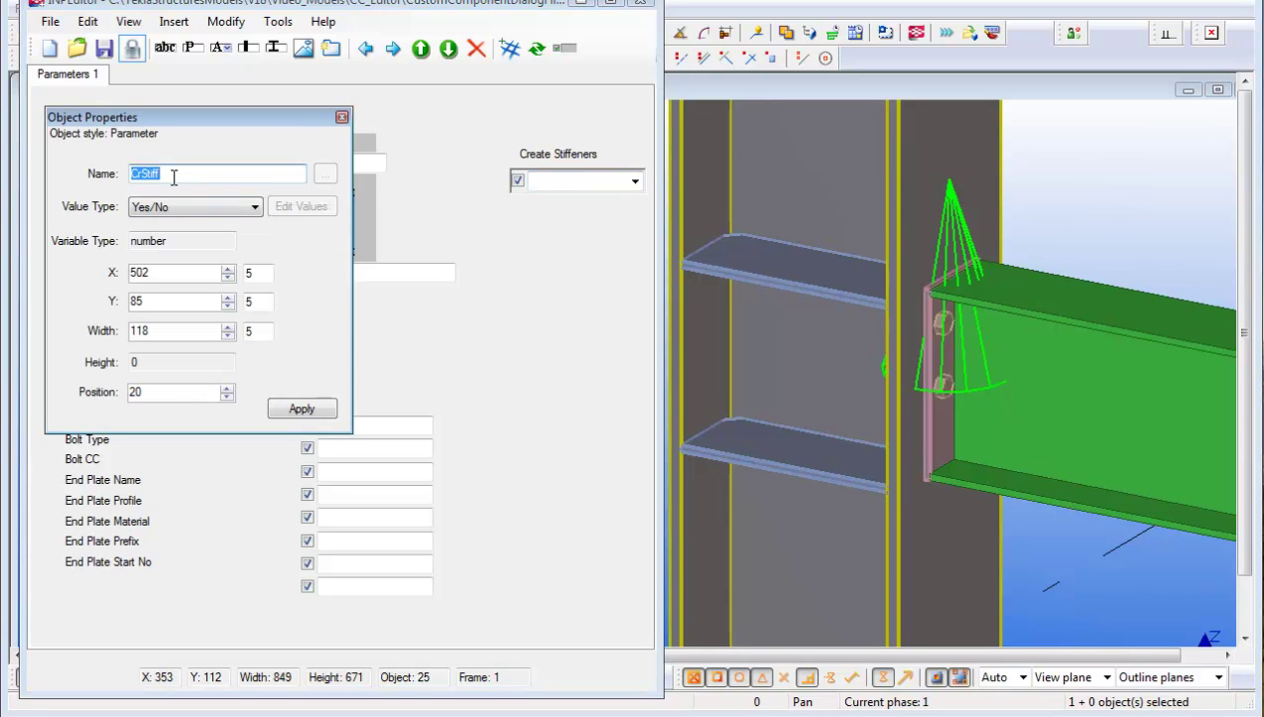
pyautogui.click(342, 119)
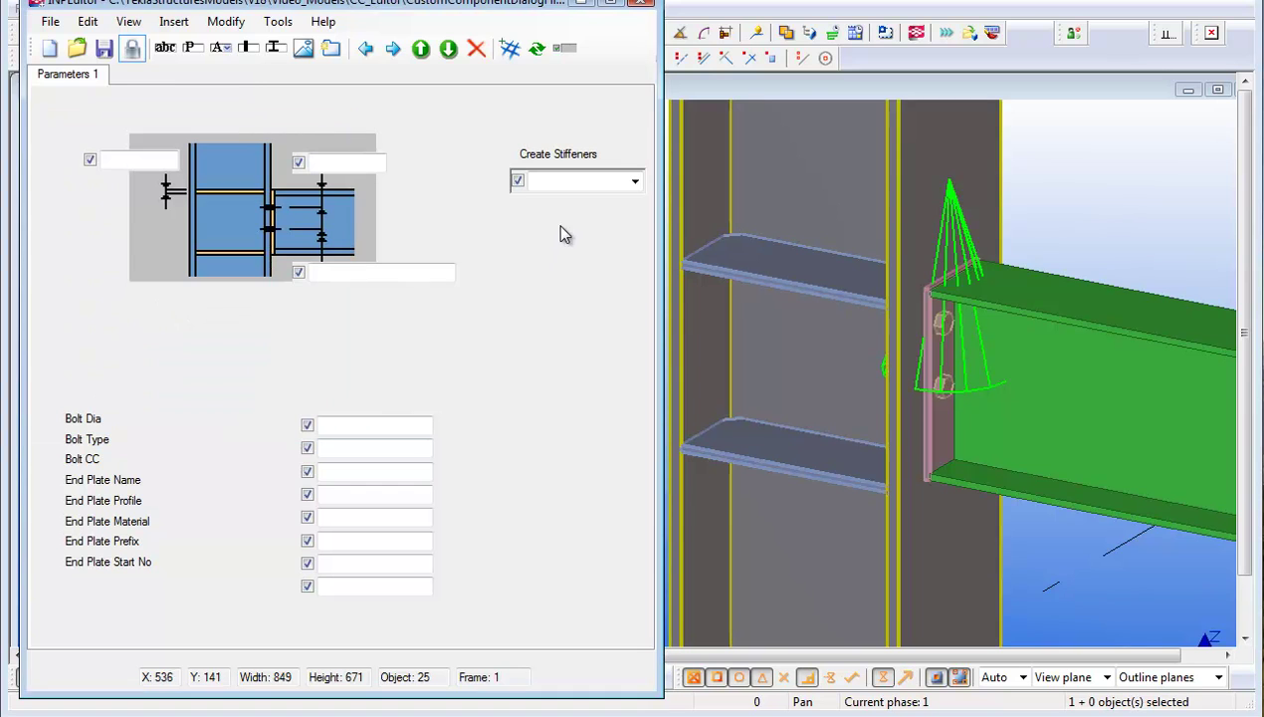
# Step: Add a new tab named Bolts and rename Parameters 1 to Main
pyautogui.click(333, 52)
pyautogui.click(140, 80)
pyautogui.doubleClick(157, 77)
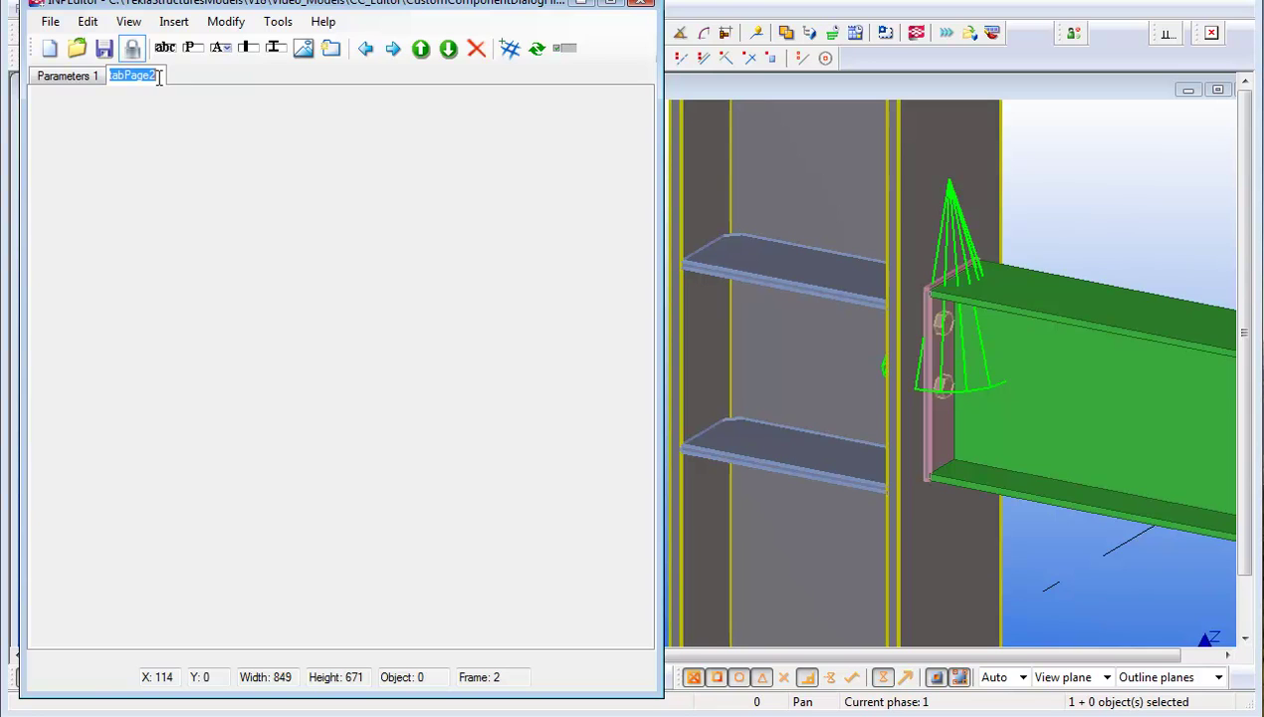
pyautogui.write('Bolts')
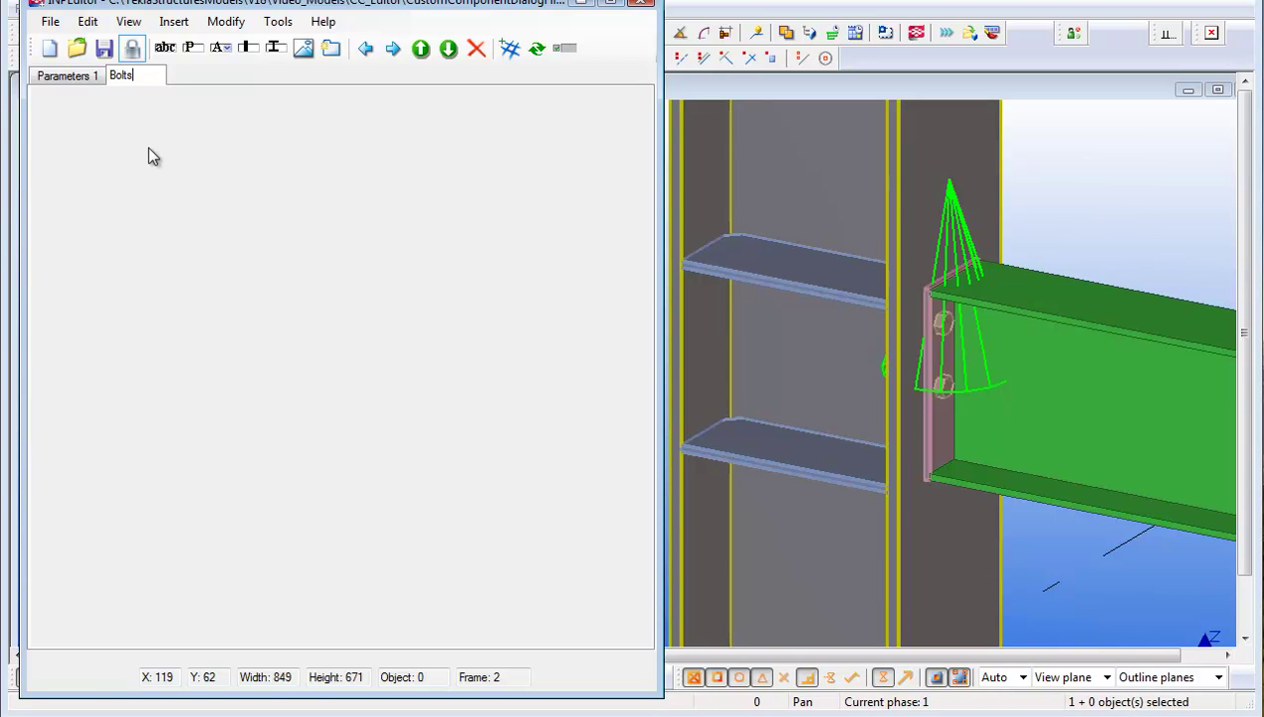
pyautogui.click(71, 80)
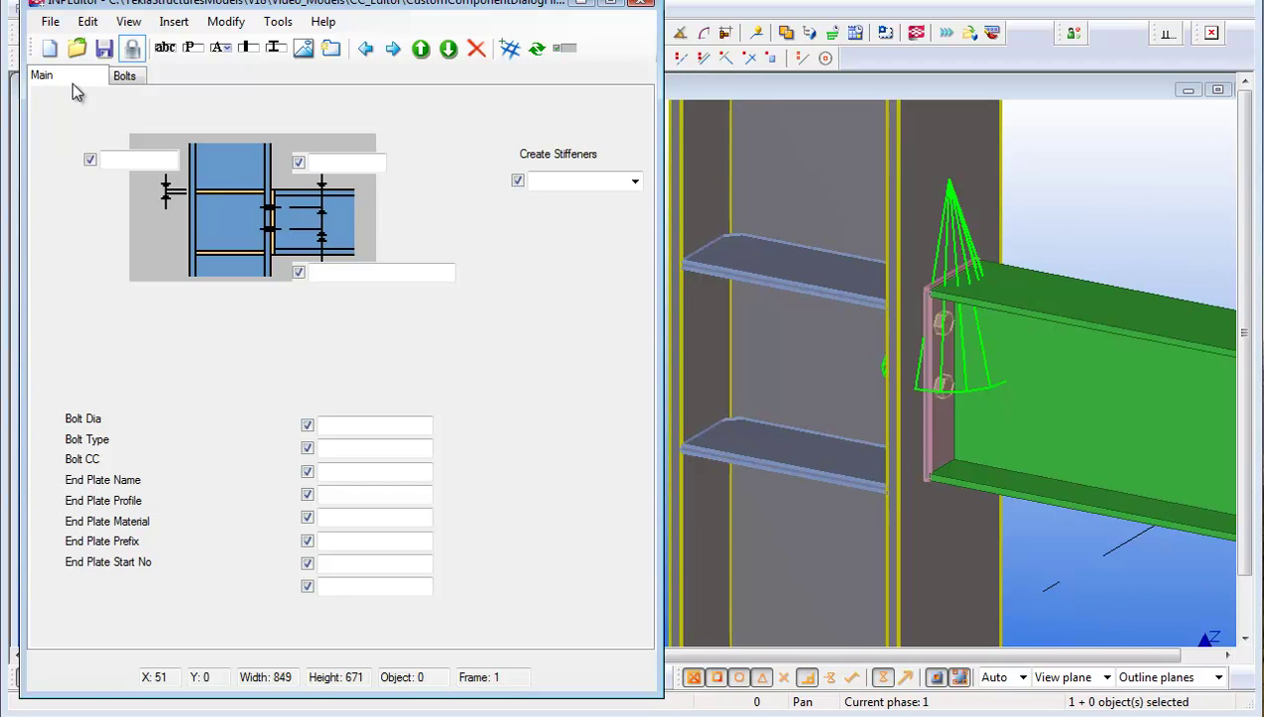
# Step: Cut the Bolt Dia, Bolt Type and Bolt CC labels and fields from Main and paste them onto Bolts
pyautogui.click(89, 460)
pyautogui.keyDown('shift'); pyautogui.click(87, 439); pyautogui.keyUp('shift')
pyautogui.keyDown('shift'); pyautogui.click(82, 419); pyautogui.keyUp('shift')
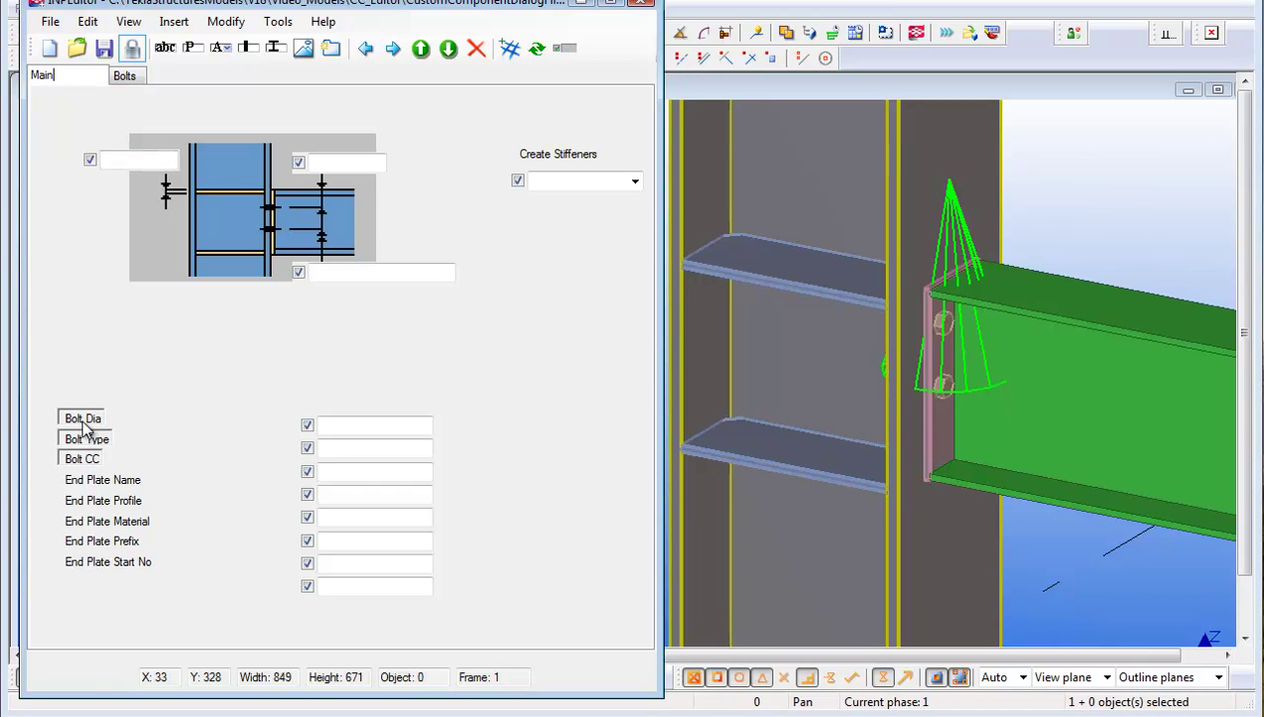
pyautogui.click(341, 426)
pyautogui.keyDown('shift'); pyautogui.click(339, 449); pyautogui.keyUp('shift')
pyautogui.keyDown('shift'); pyautogui.click(334, 473); pyautogui.keyUp('shift')
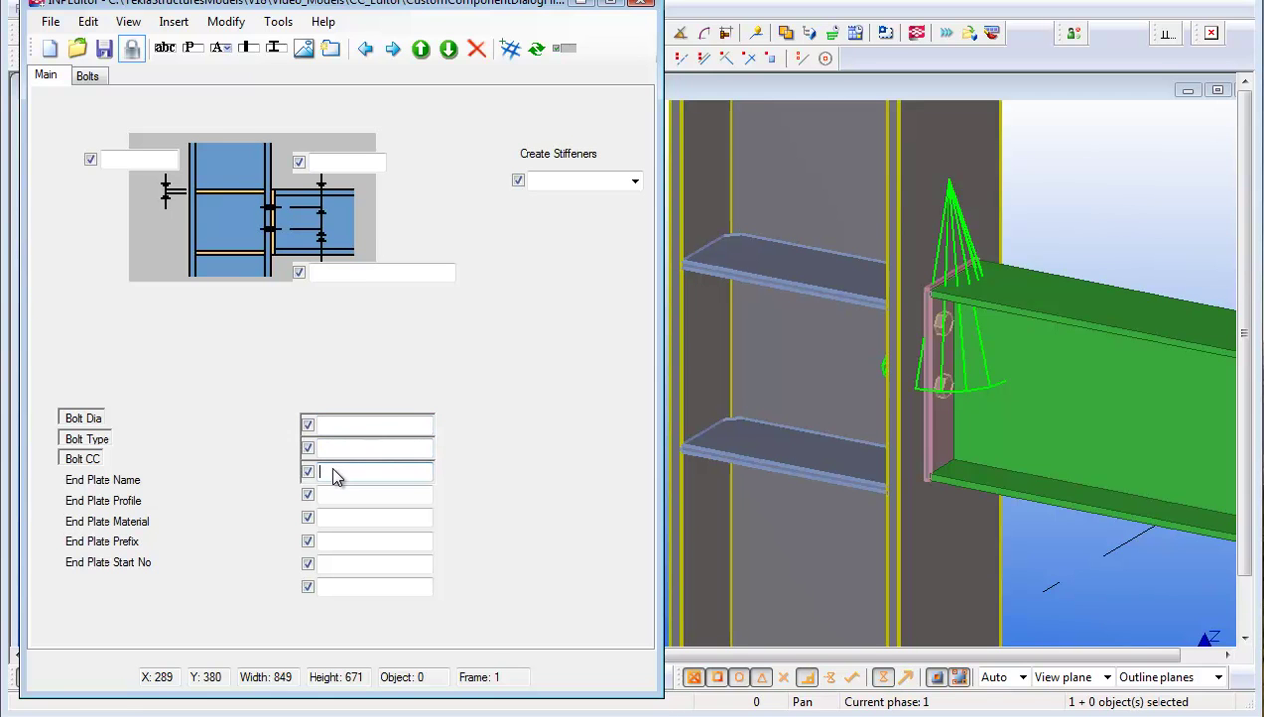
pyautogui.click(88, 21)
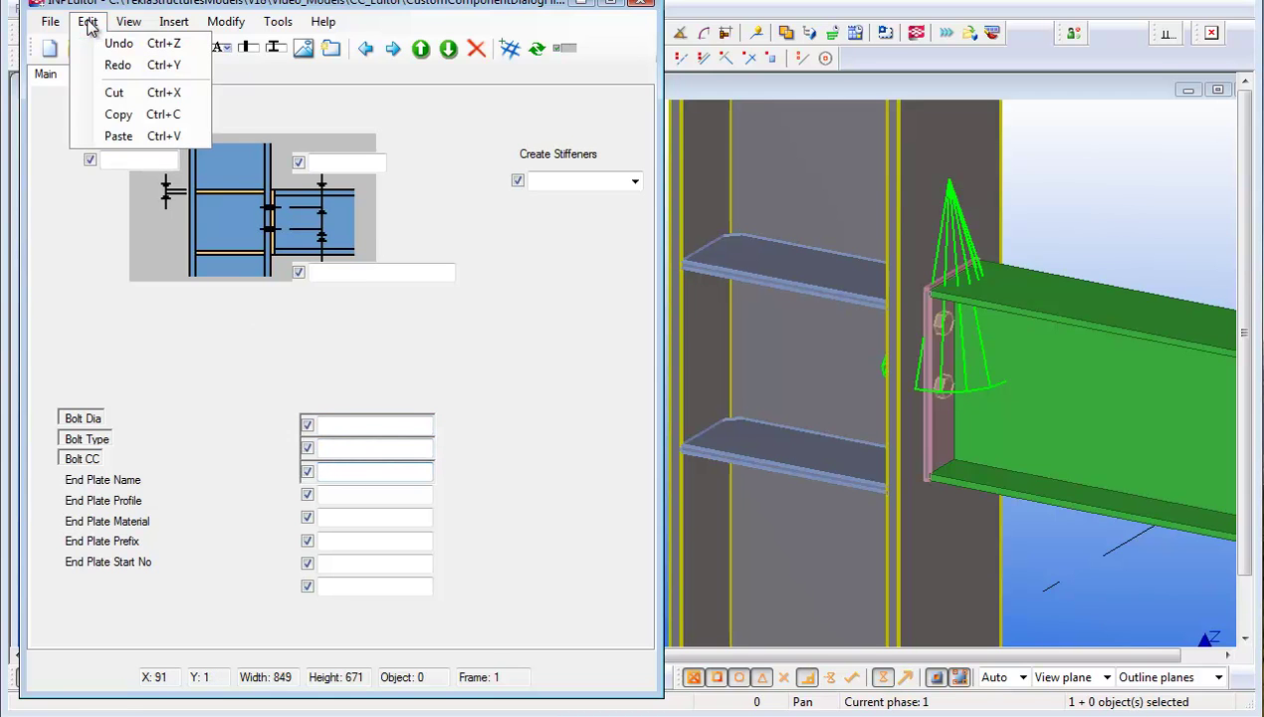
pyautogui.click(114, 95)
pyautogui.click(86, 76)
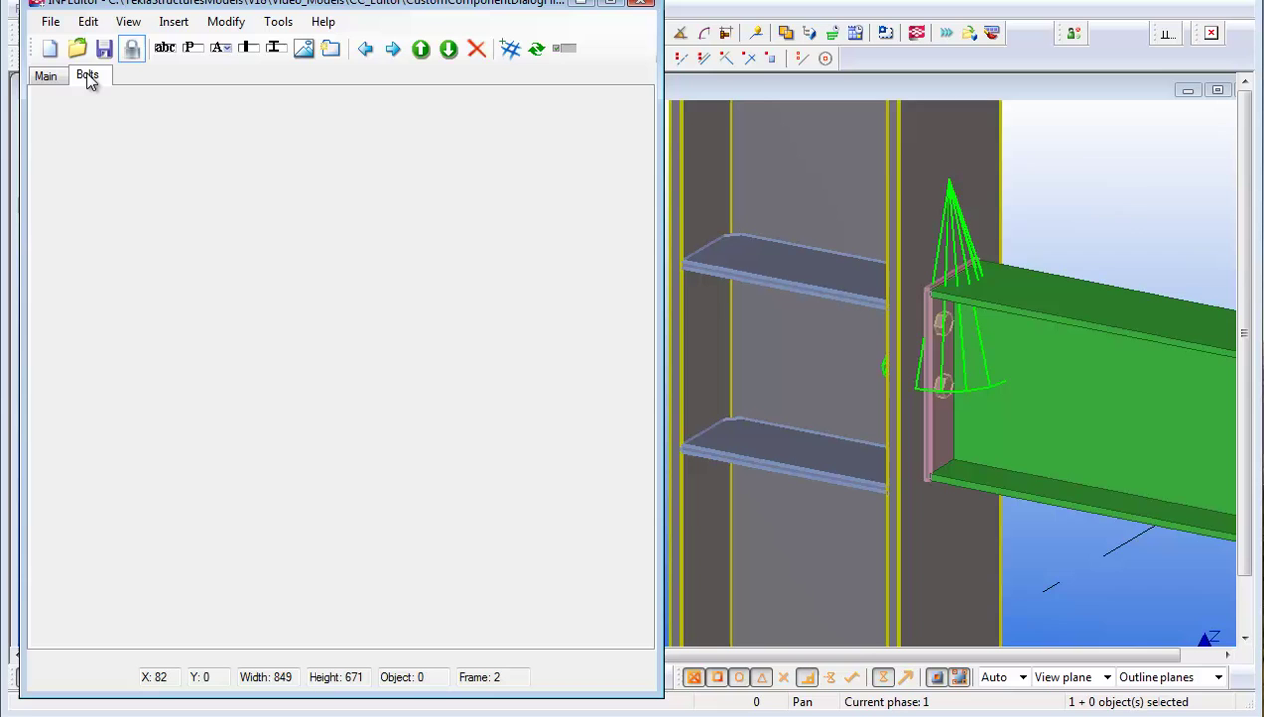
pyautogui.click(88, 21)
pyautogui.click(117, 136)
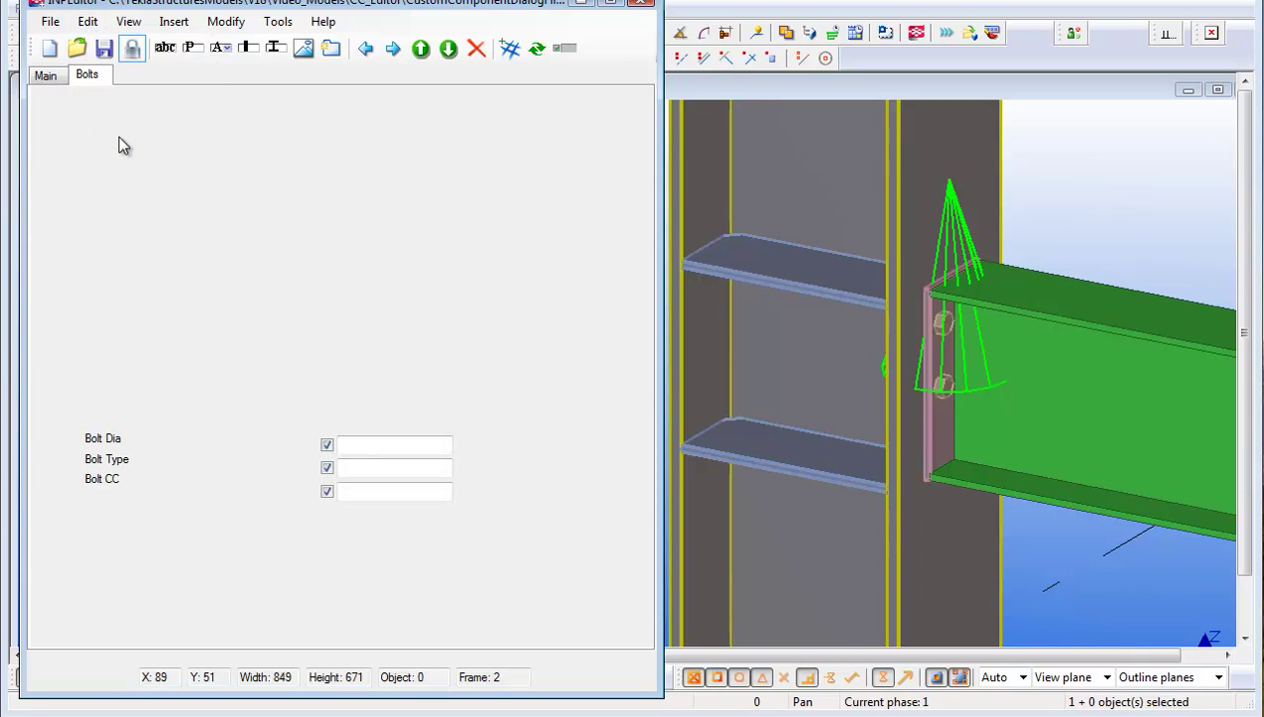
# Step: Move the pasted bolt rows to the top of the Bolts tab and align labels with their inputs
pyautogui.moveTo(471, 544); pyautogui.dragTo(79, 395)
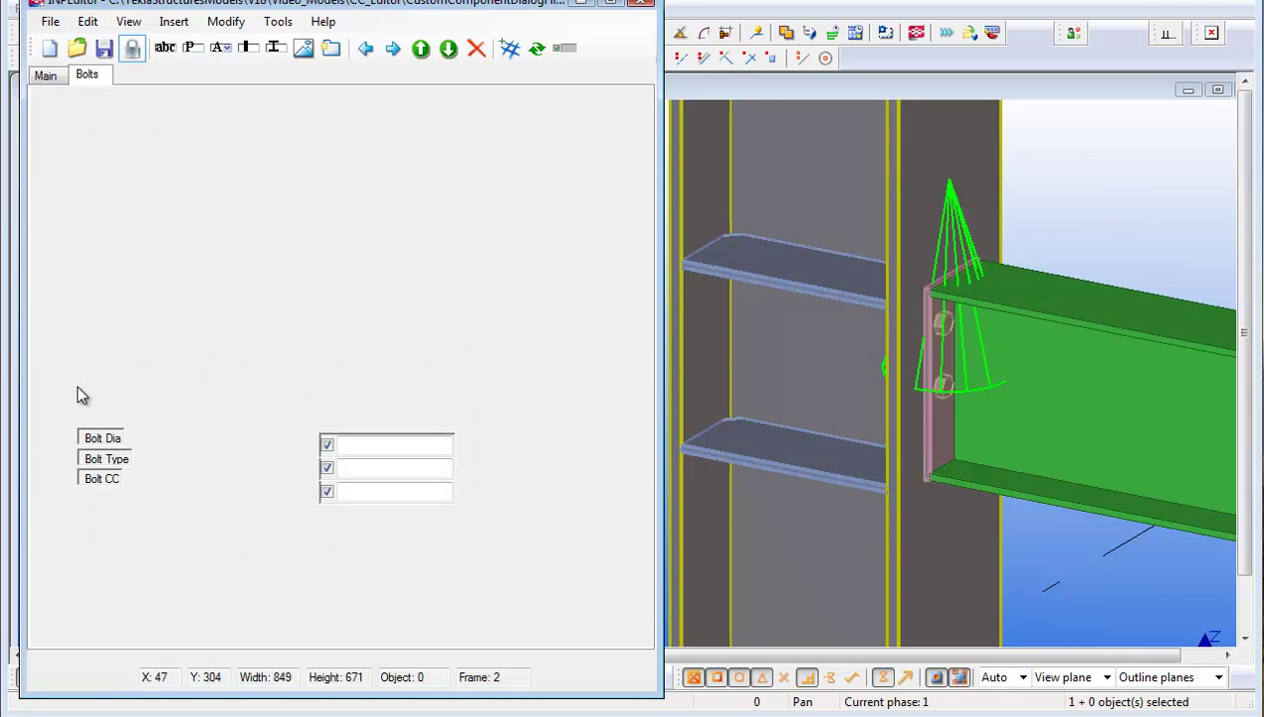
pyautogui.moveTo(118, 443); pyautogui.dragTo(94, 125)
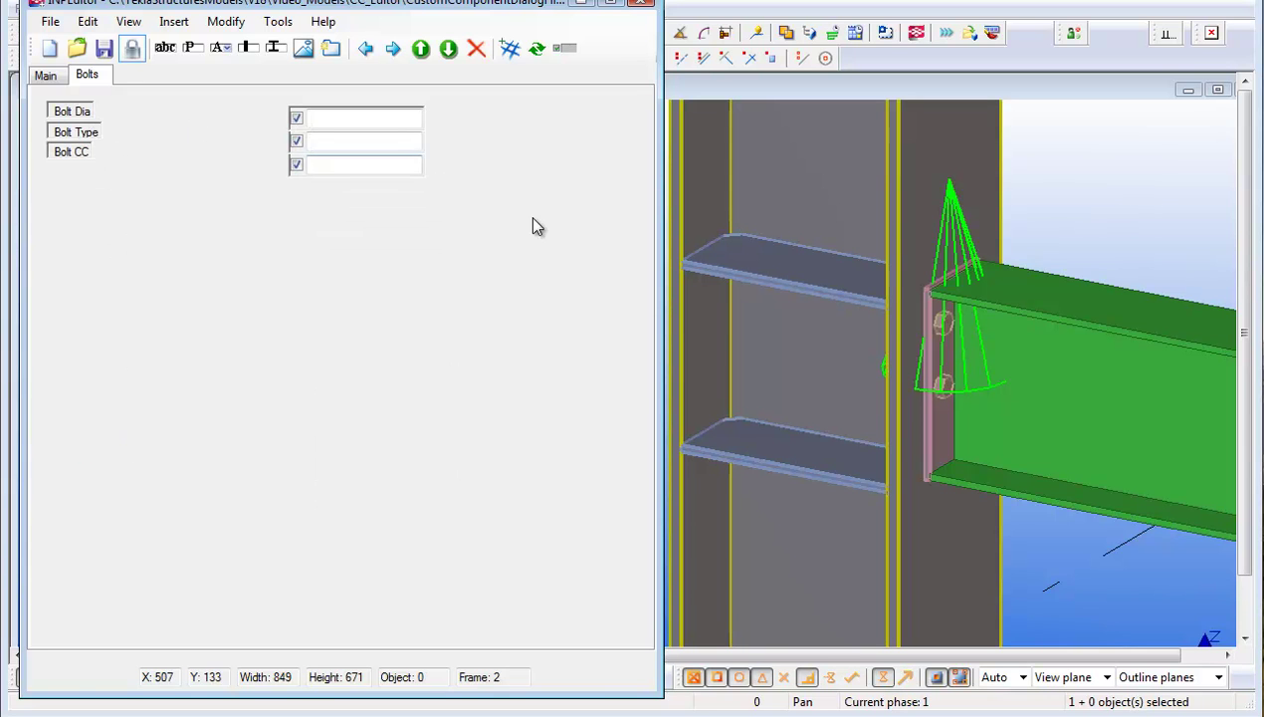
pyautogui.click(473, 217)
pyautogui.moveTo(460, 196); pyautogui.dragTo(173, 122)
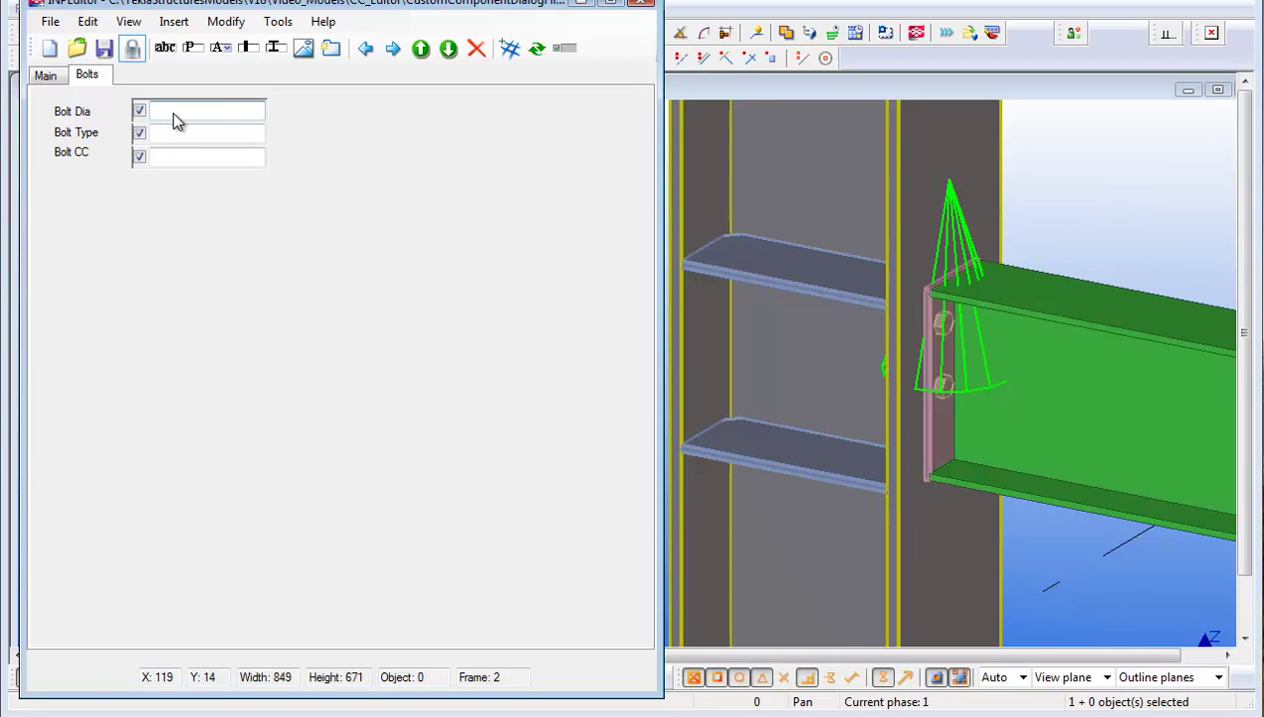
pyautogui.click(77, 161)
pyautogui.moveTo(76, 157); pyautogui.dragTo(81, 145)
pyautogui.click(77, 142)
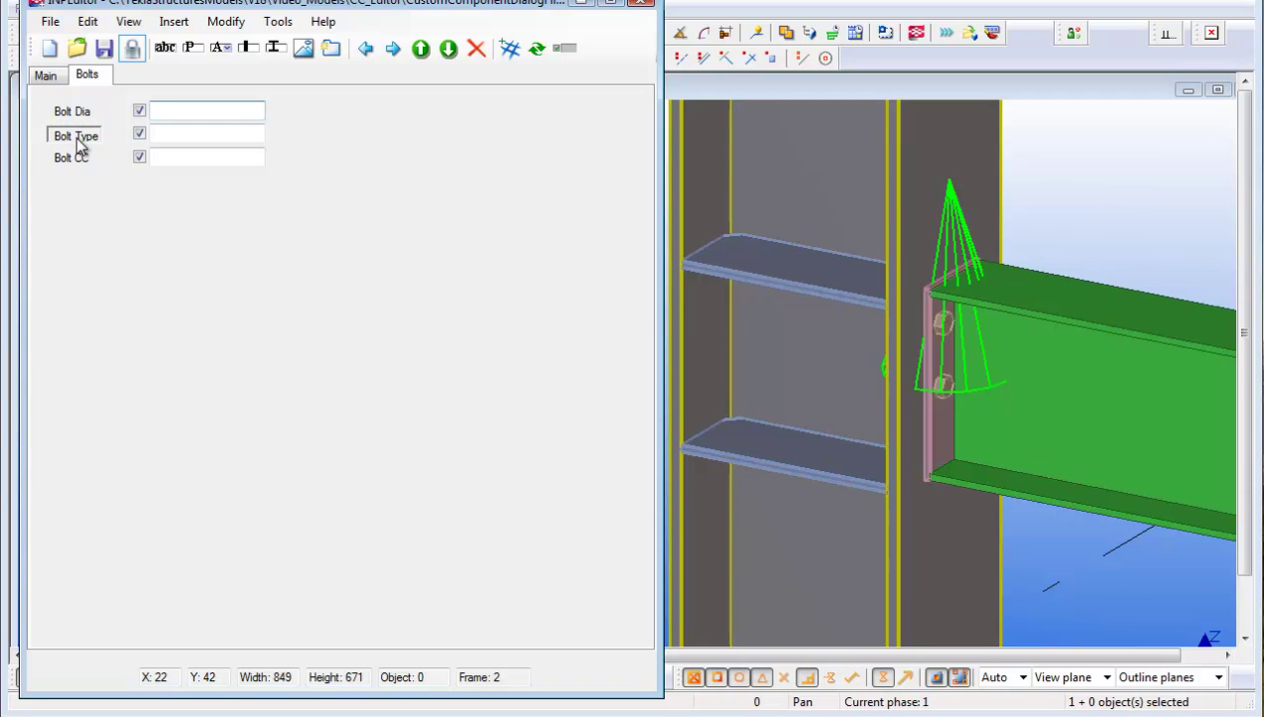
# Step: Return to the Main tab holding the picture, Create Stiffeners and End Plate rows
pyautogui.click(52, 76)
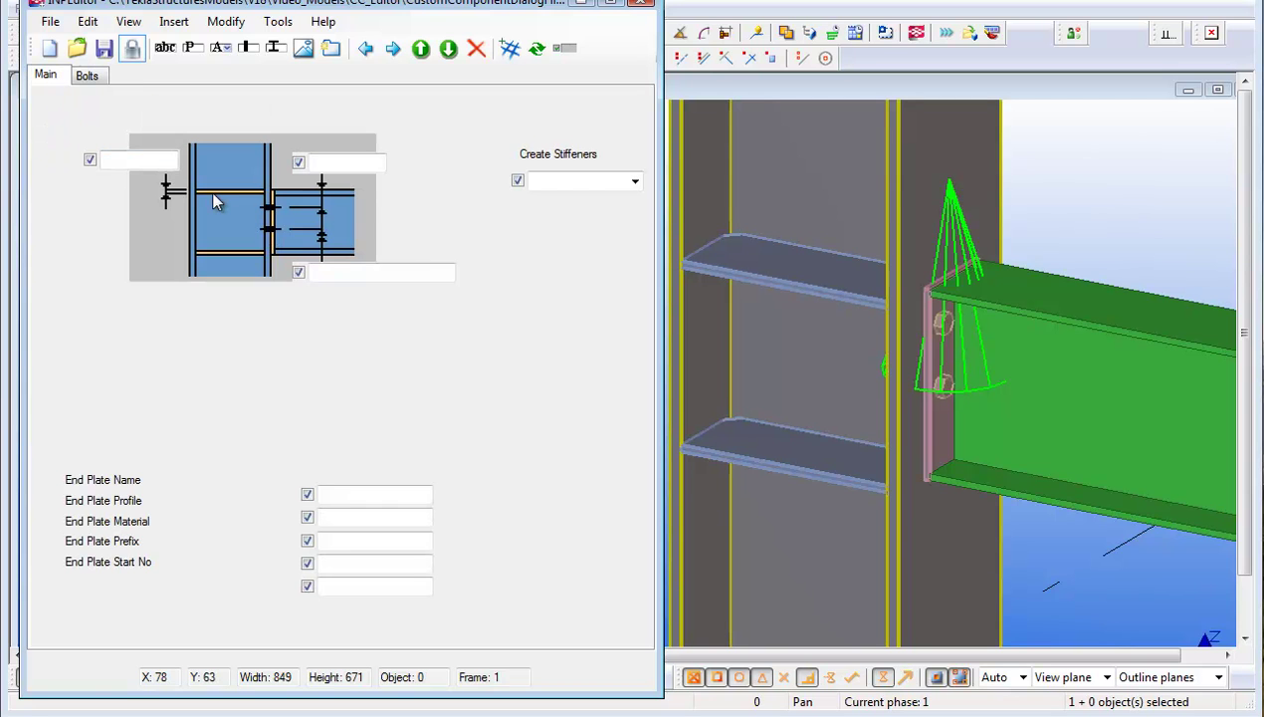